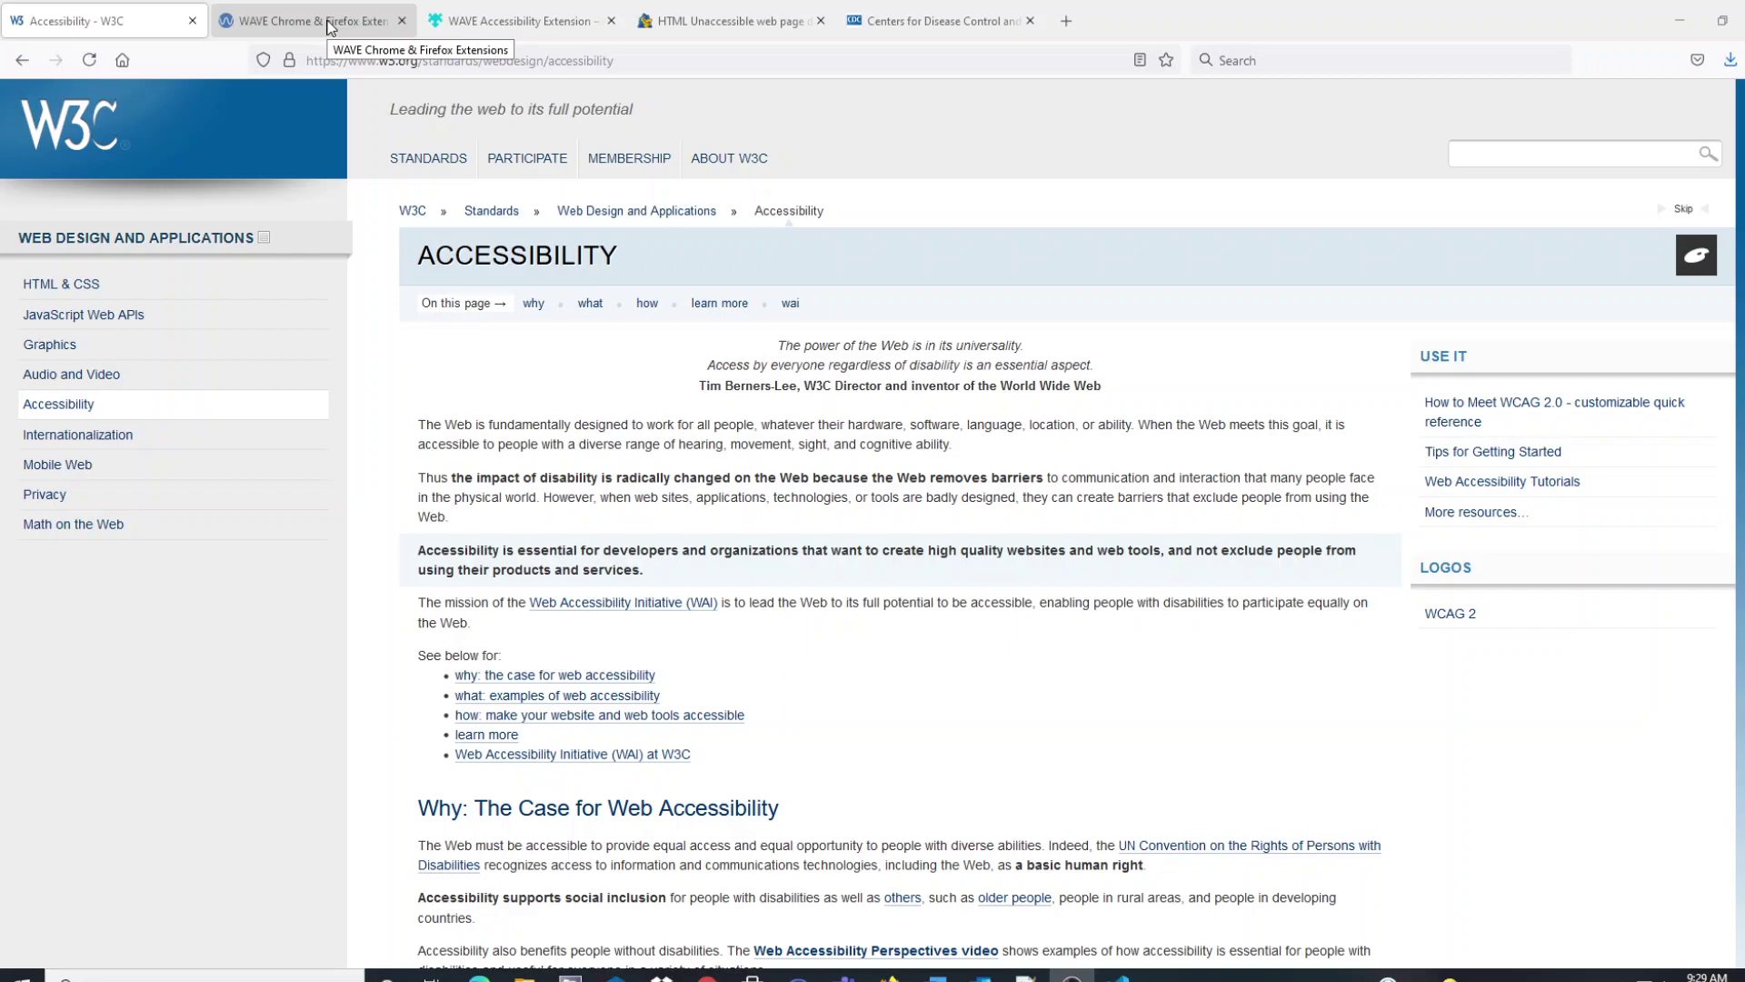
Go from the WAVE browser extensions page to the WebAIM WAVE listing on Mozilla Add-ons
click(330, 27)
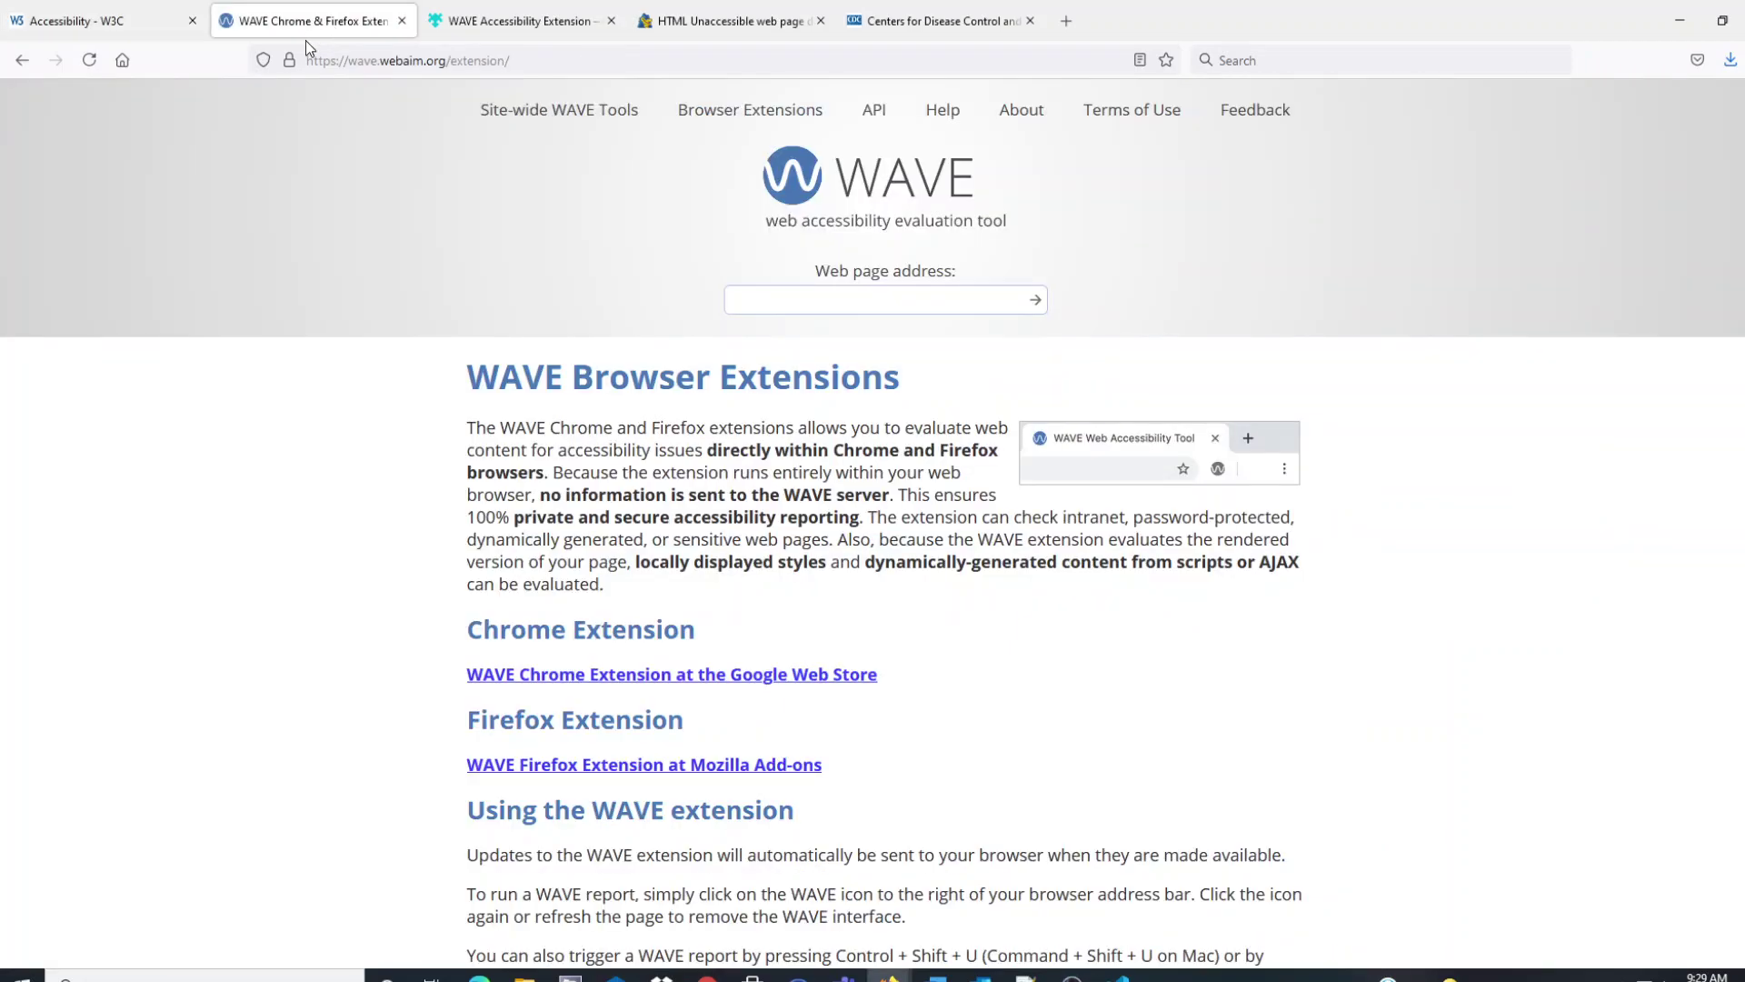
click(548, 61)
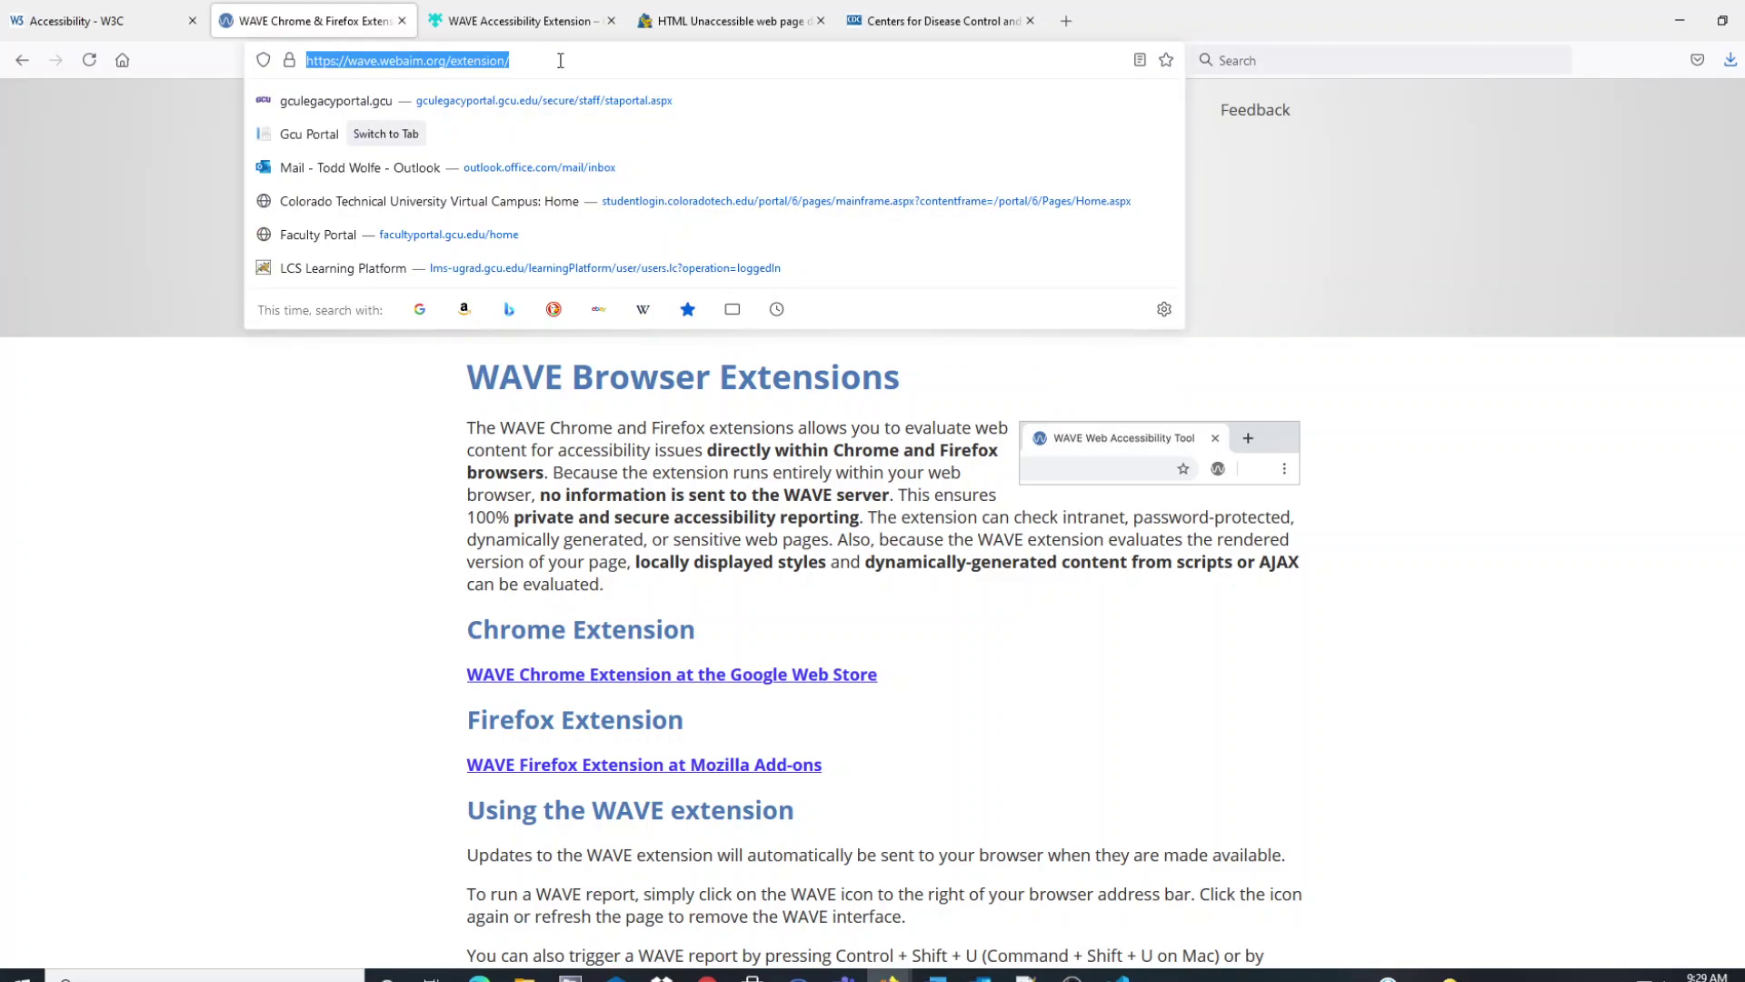
click(145, 110)
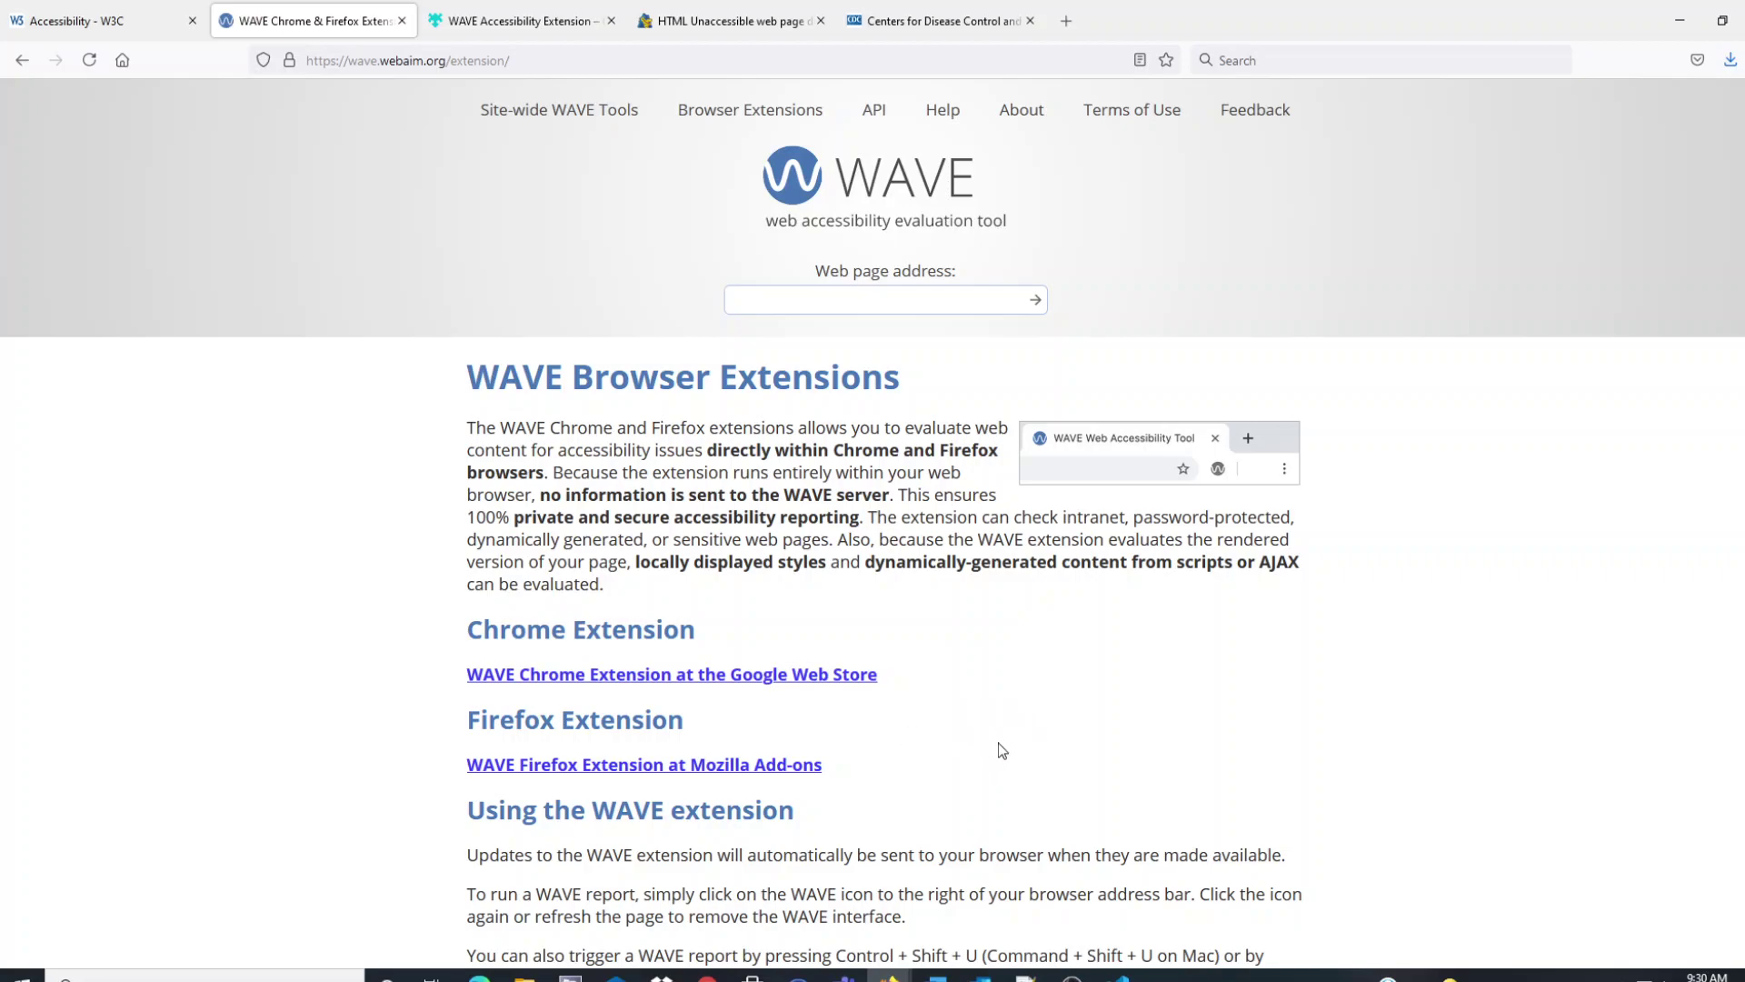
click(528, 17)
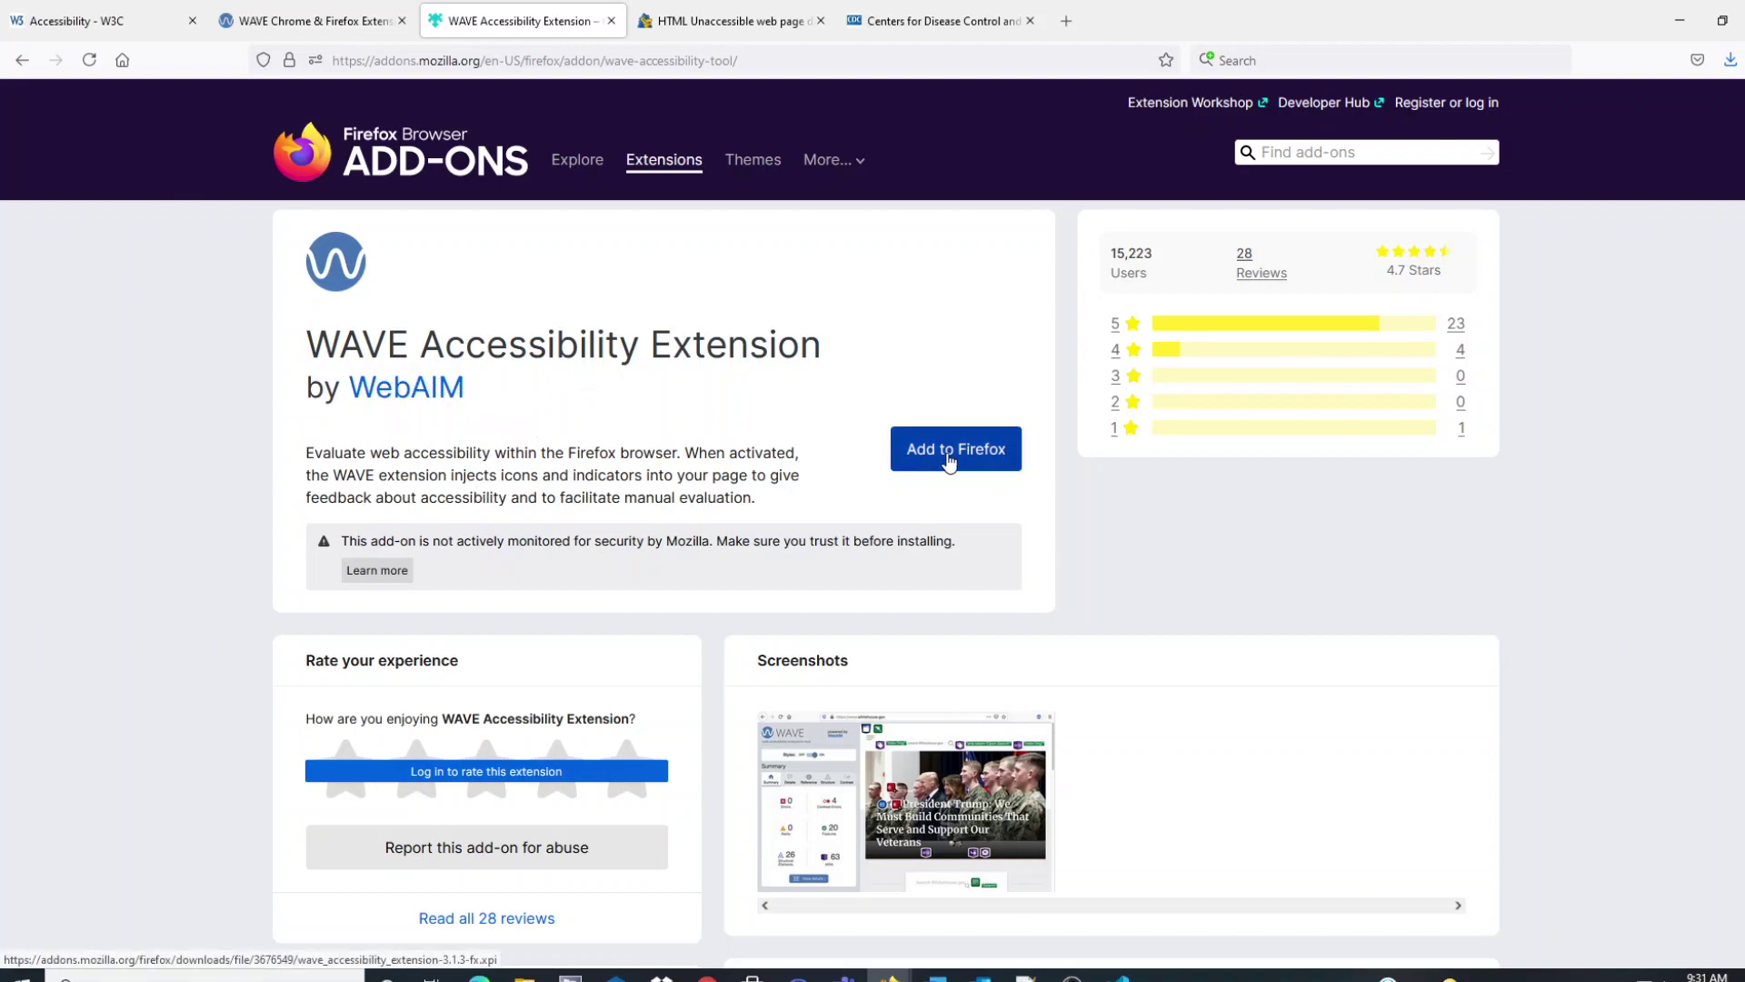
Add the WebAIM WAVE extension to Firefox, approving permissions and allowing it in private windows
click(948, 463)
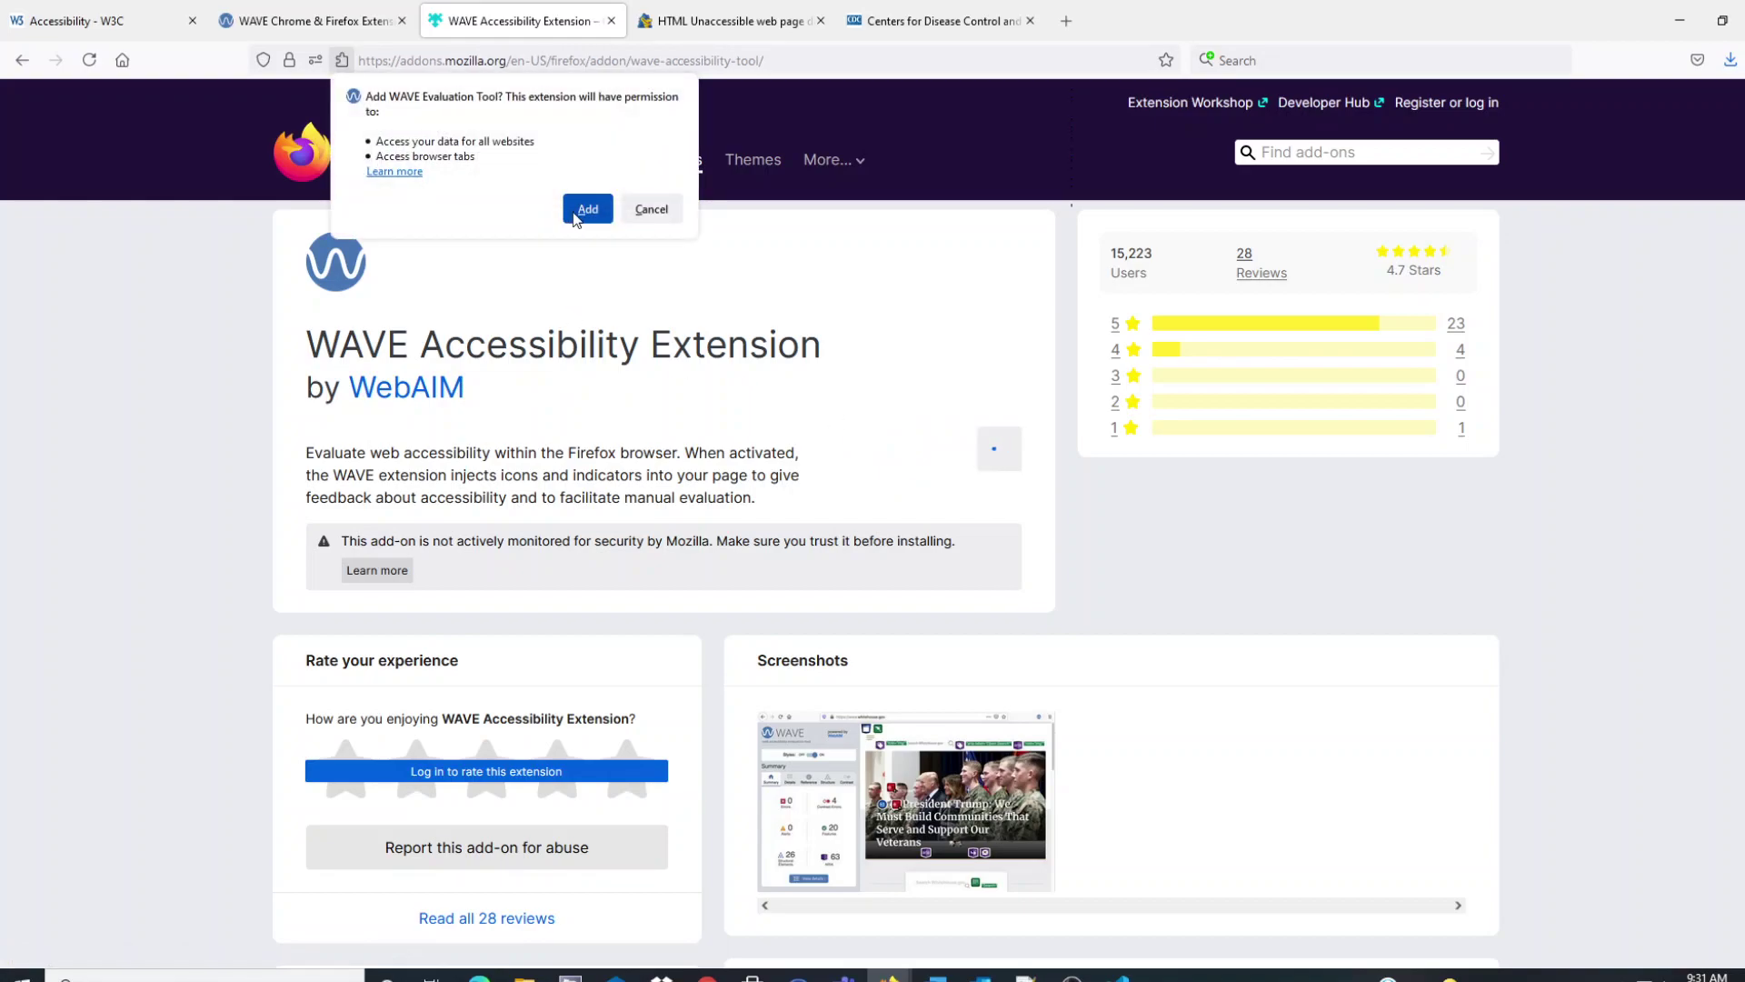
click(581, 214)
click(582, 214)
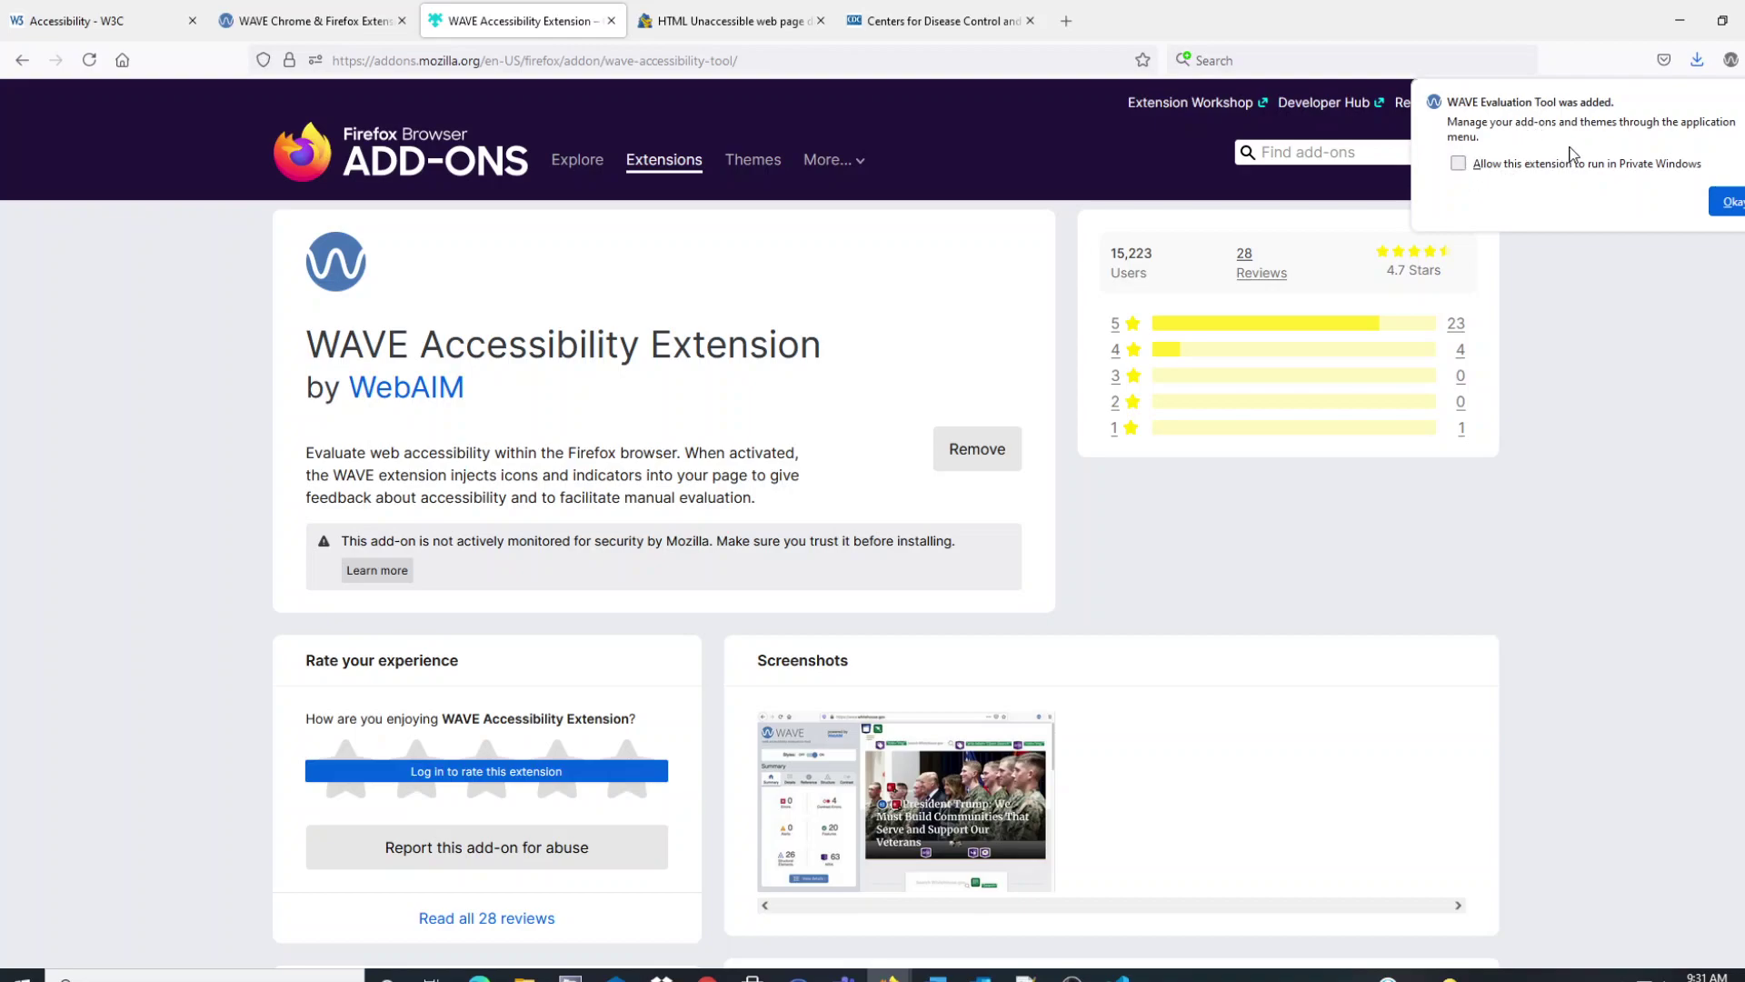
click(1457, 165)
click(1720, 209)
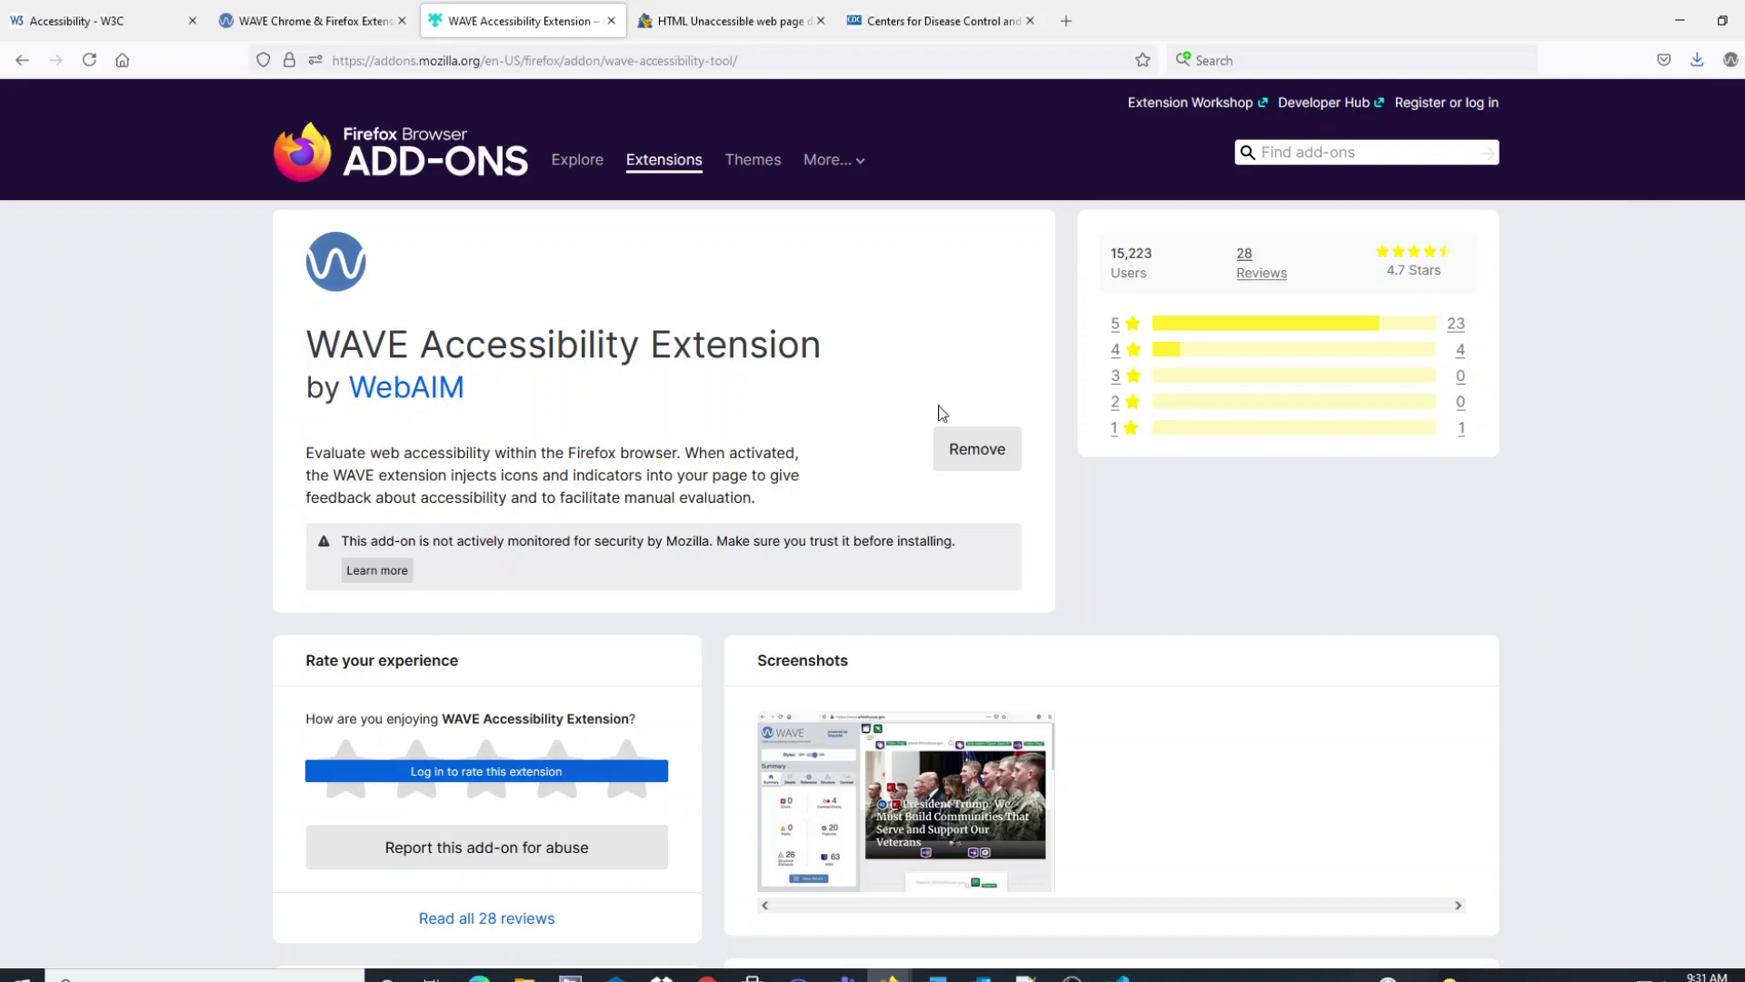
Run WAVE on the HTML Unaccessible demo page: 1 error, 1 feature, 6 structural elements
click(763, 37)
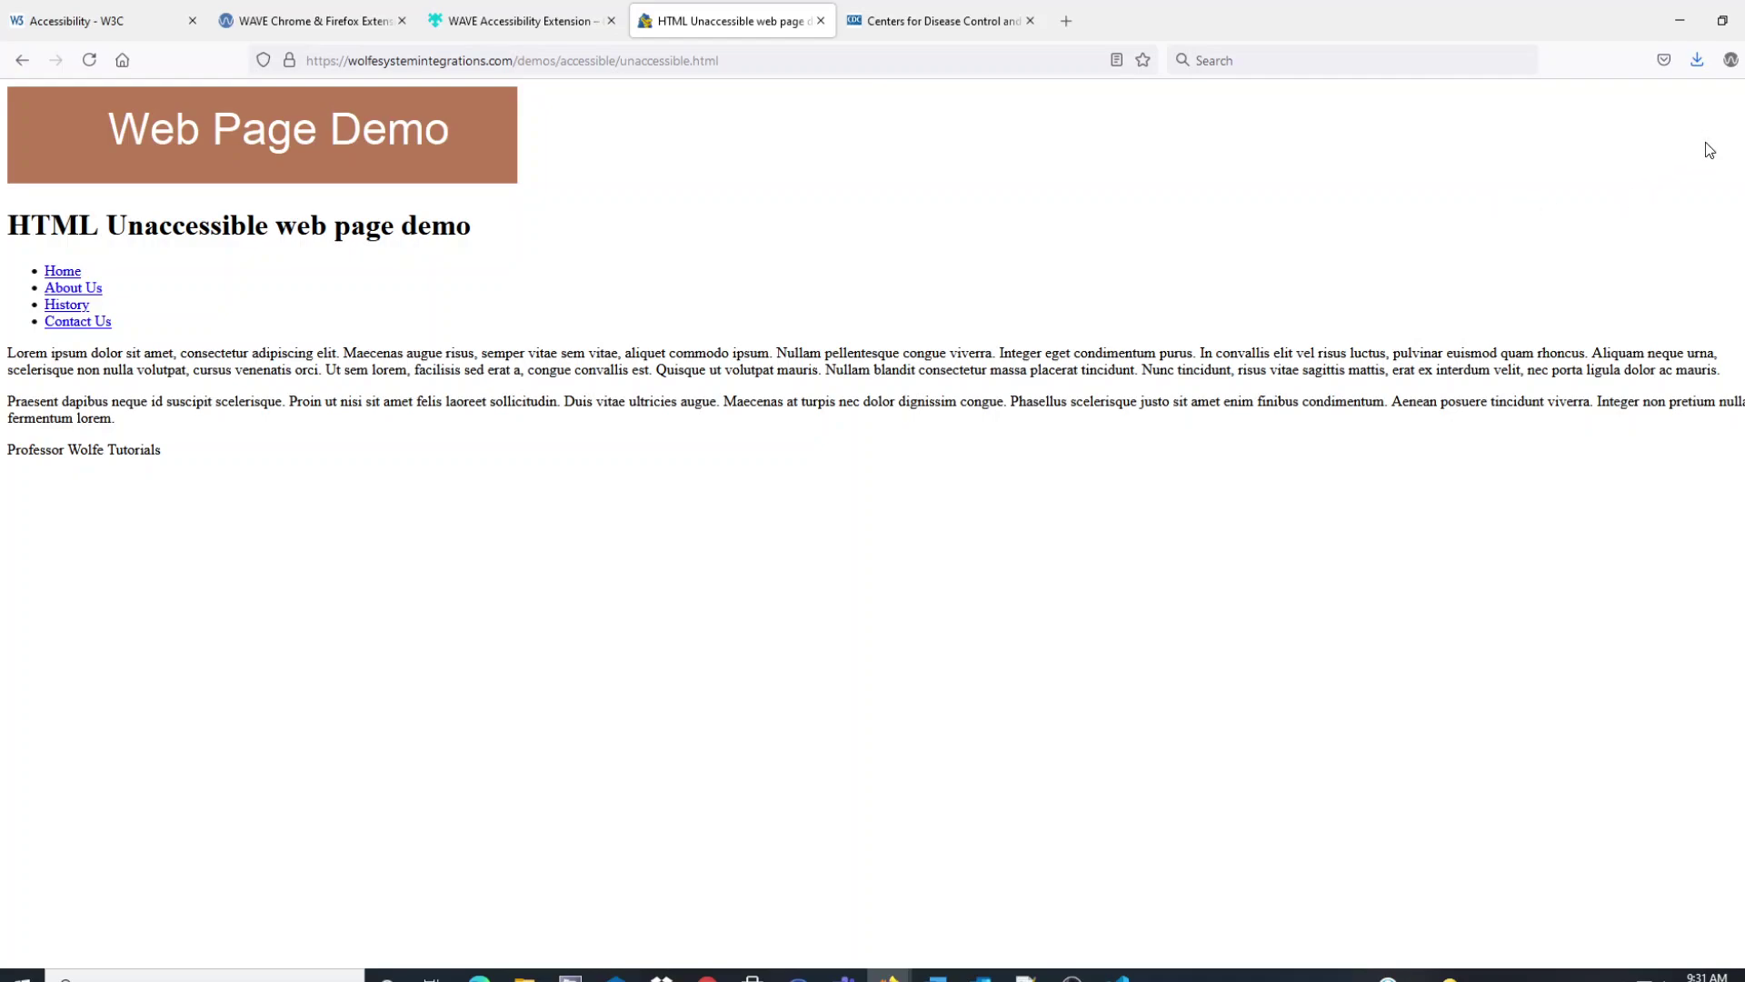
click(1730, 60)
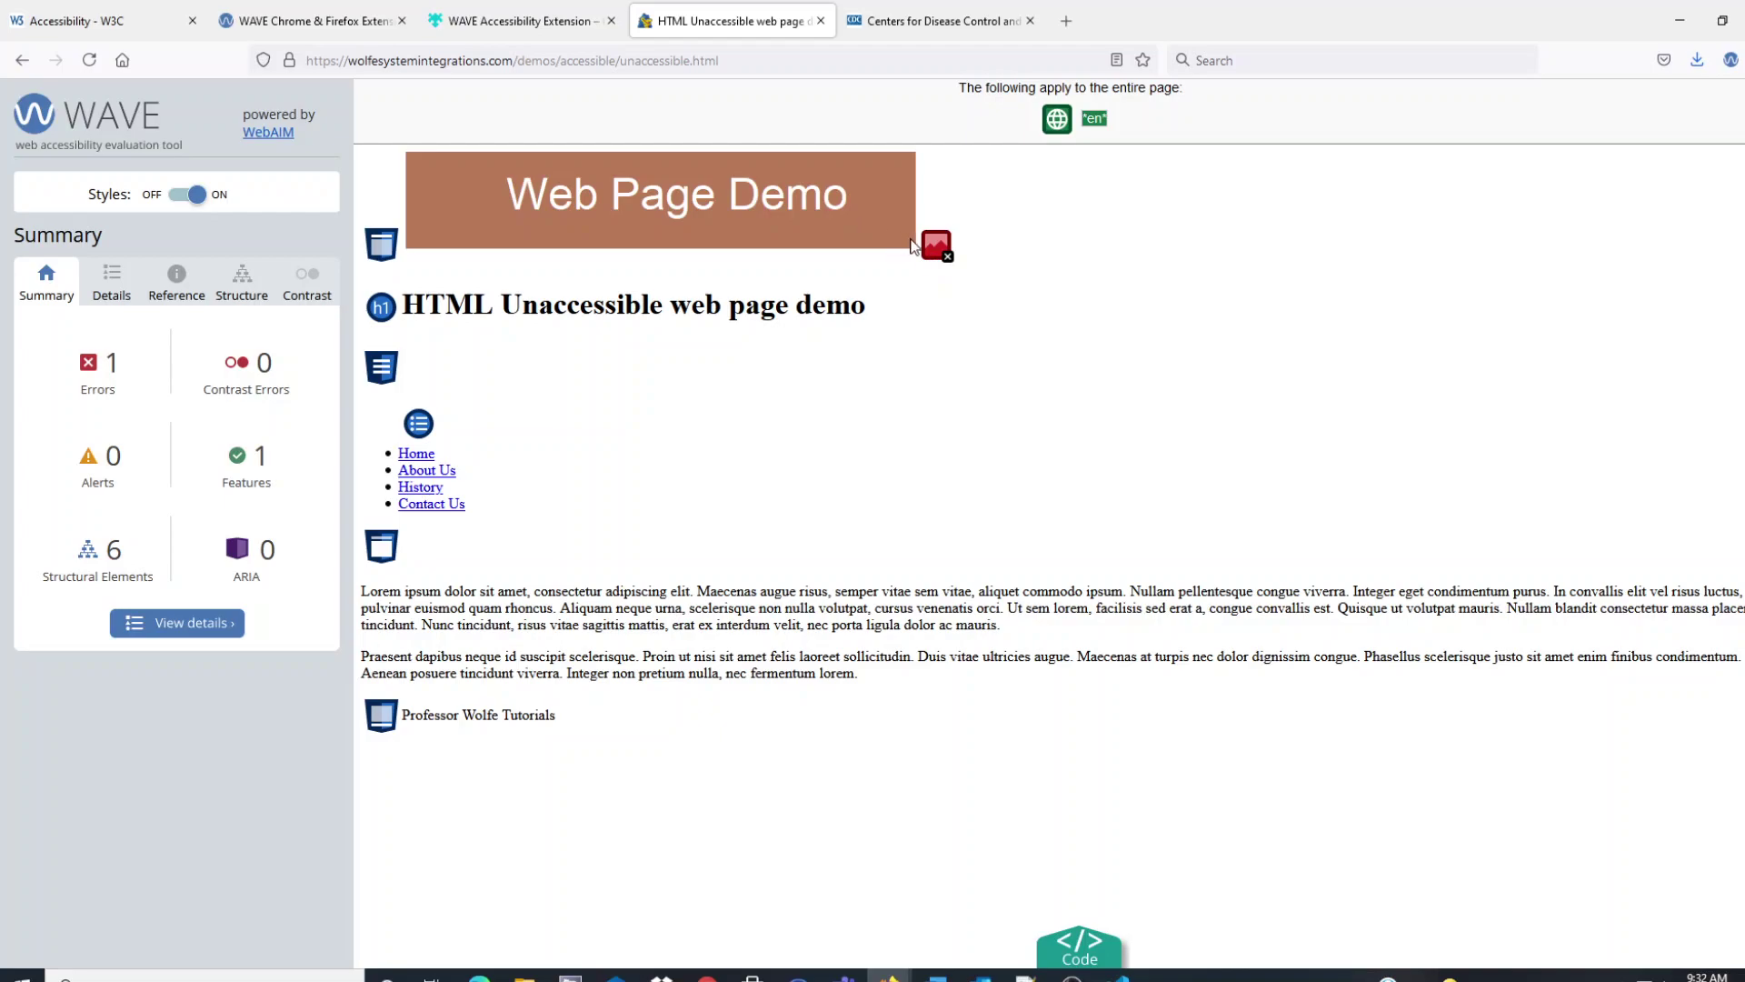
click(936, 256)
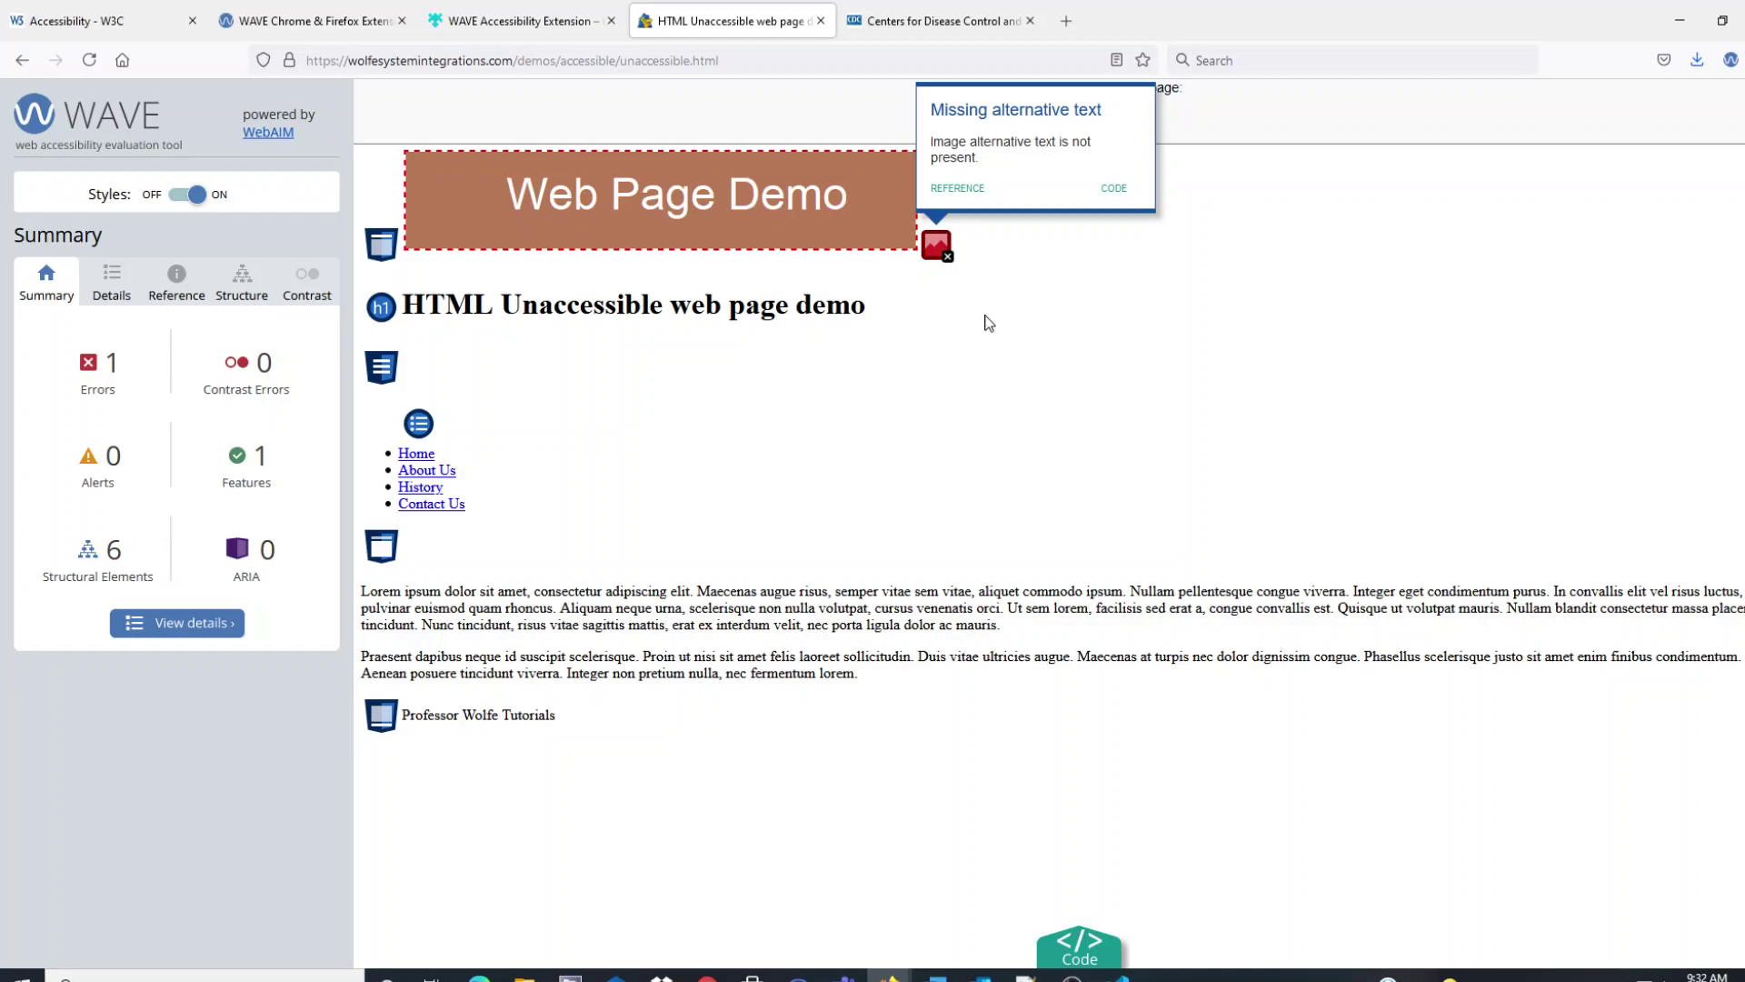
click(1073, 263)
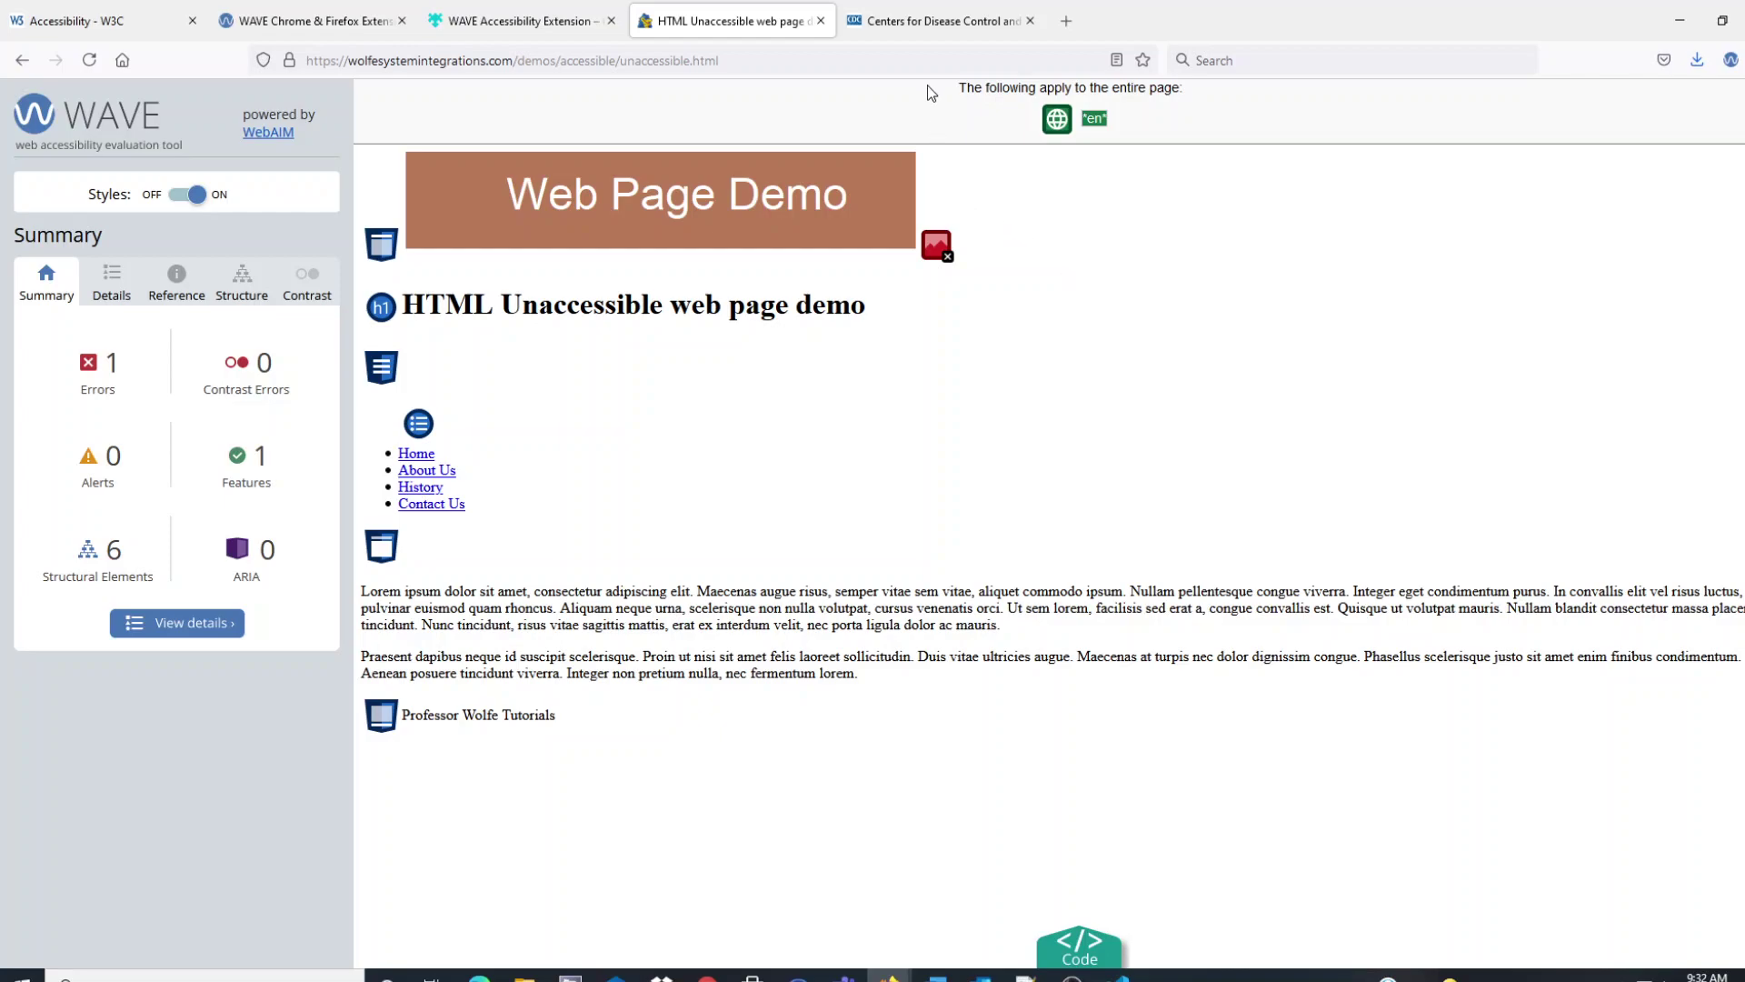
Run WAVE on the CDC homepage: 0 errors, 10 alerts, 21 features, 40 ARIA items
click(917, 29)
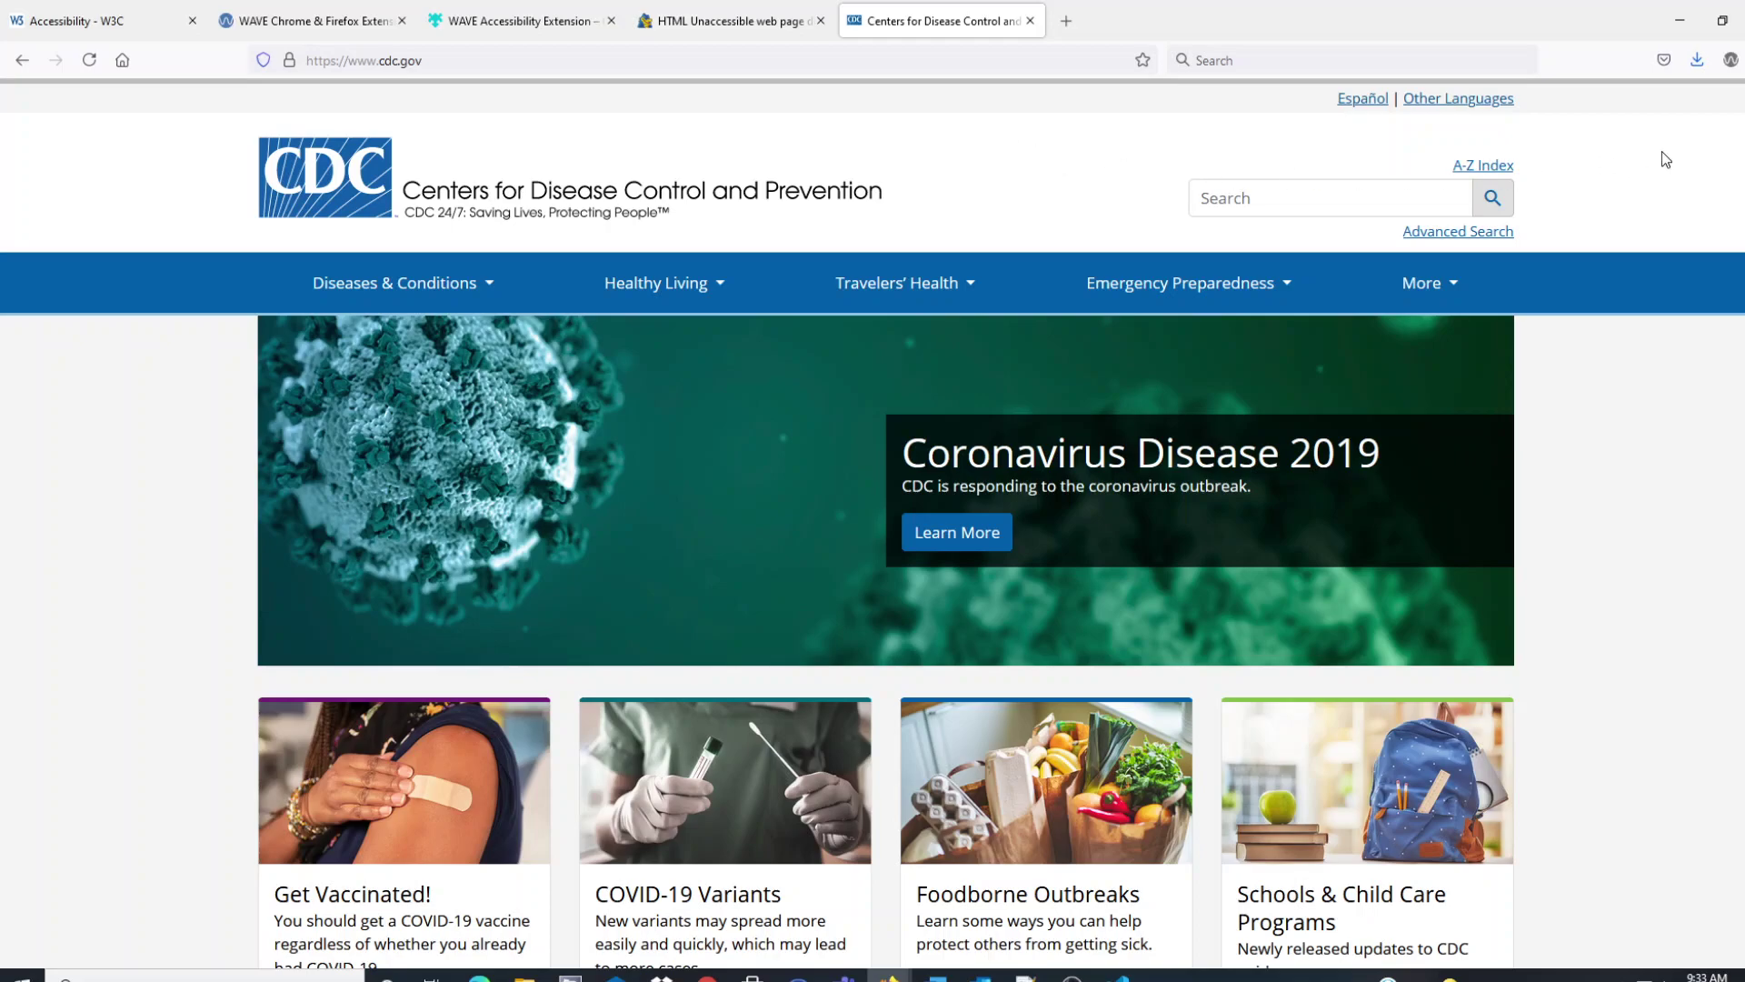
click(1729, 60)
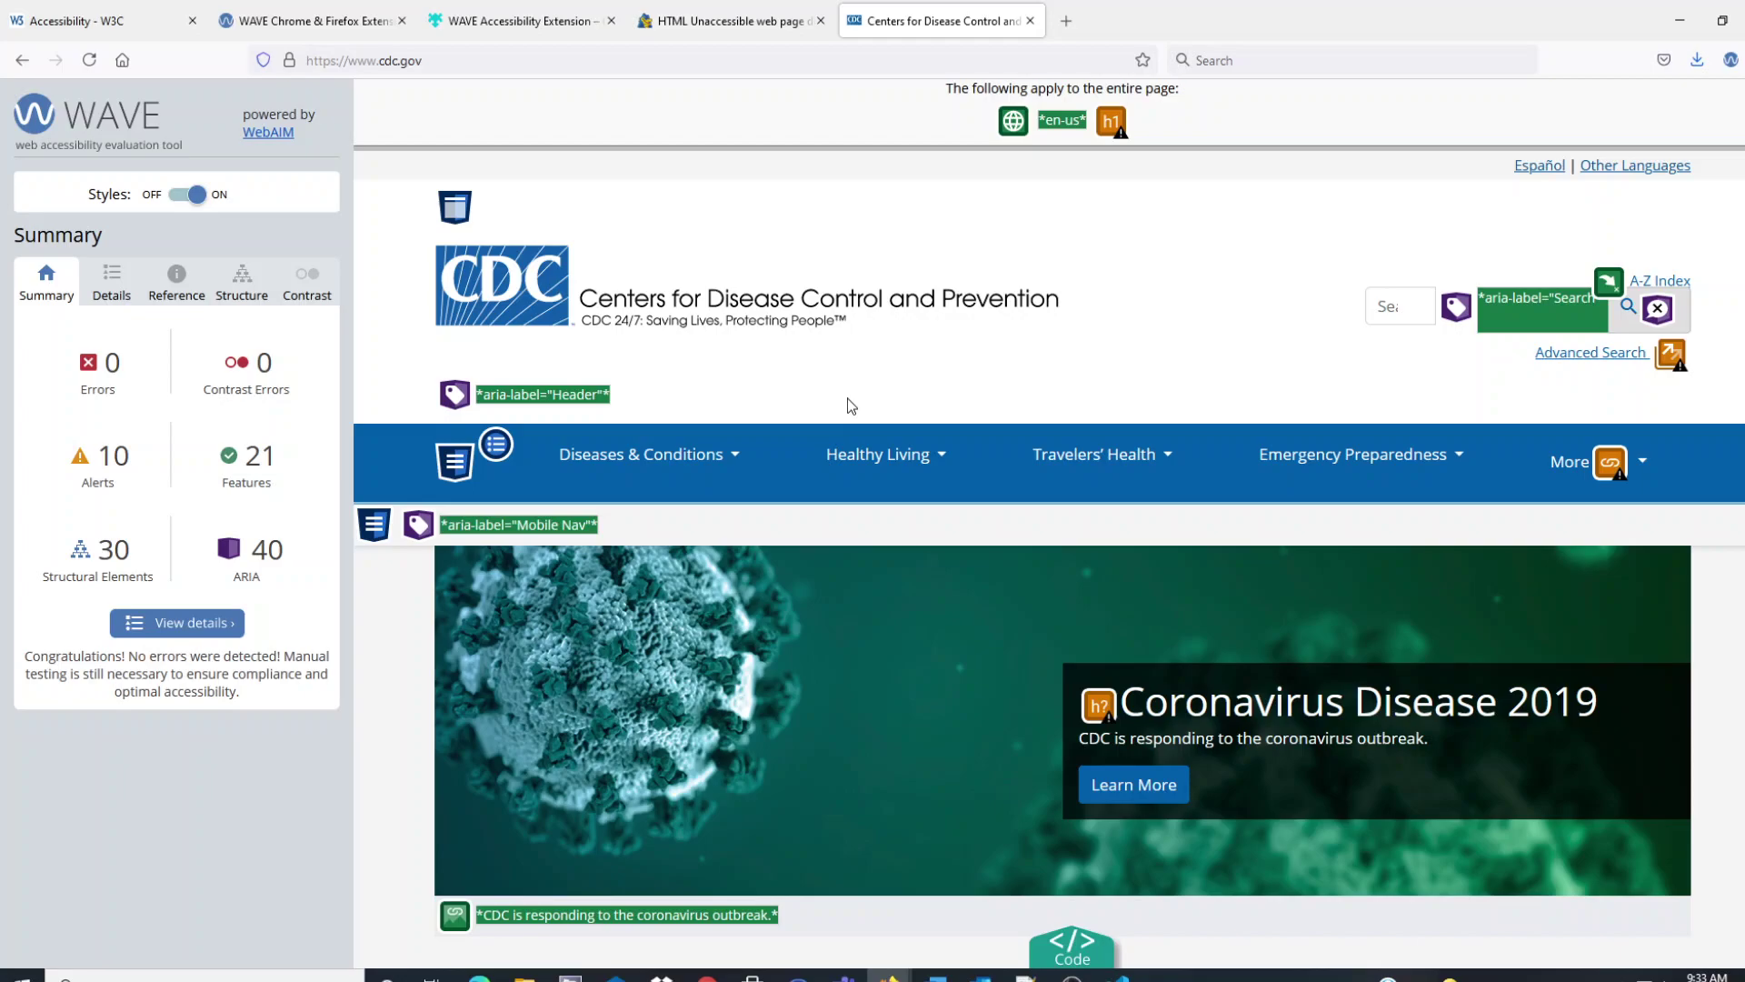
scroll(865, 405, down, 4)
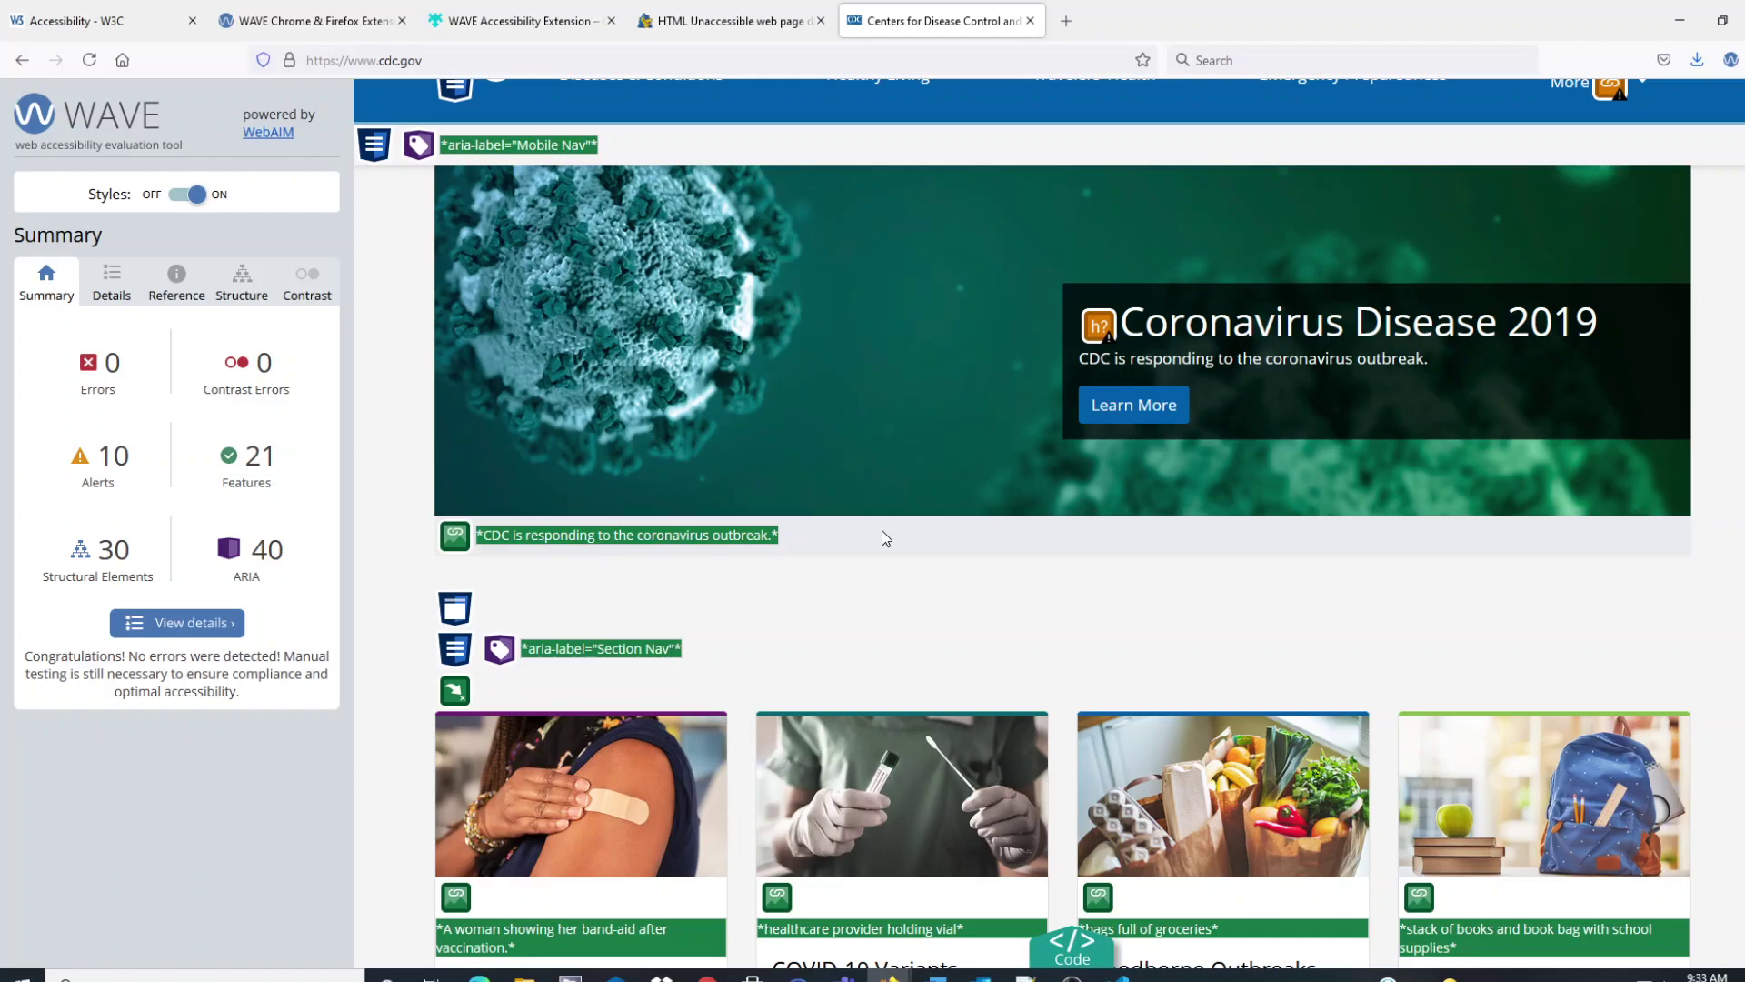
scroll(882, 538, down, 3)
scroll(882, 538, down, 4)
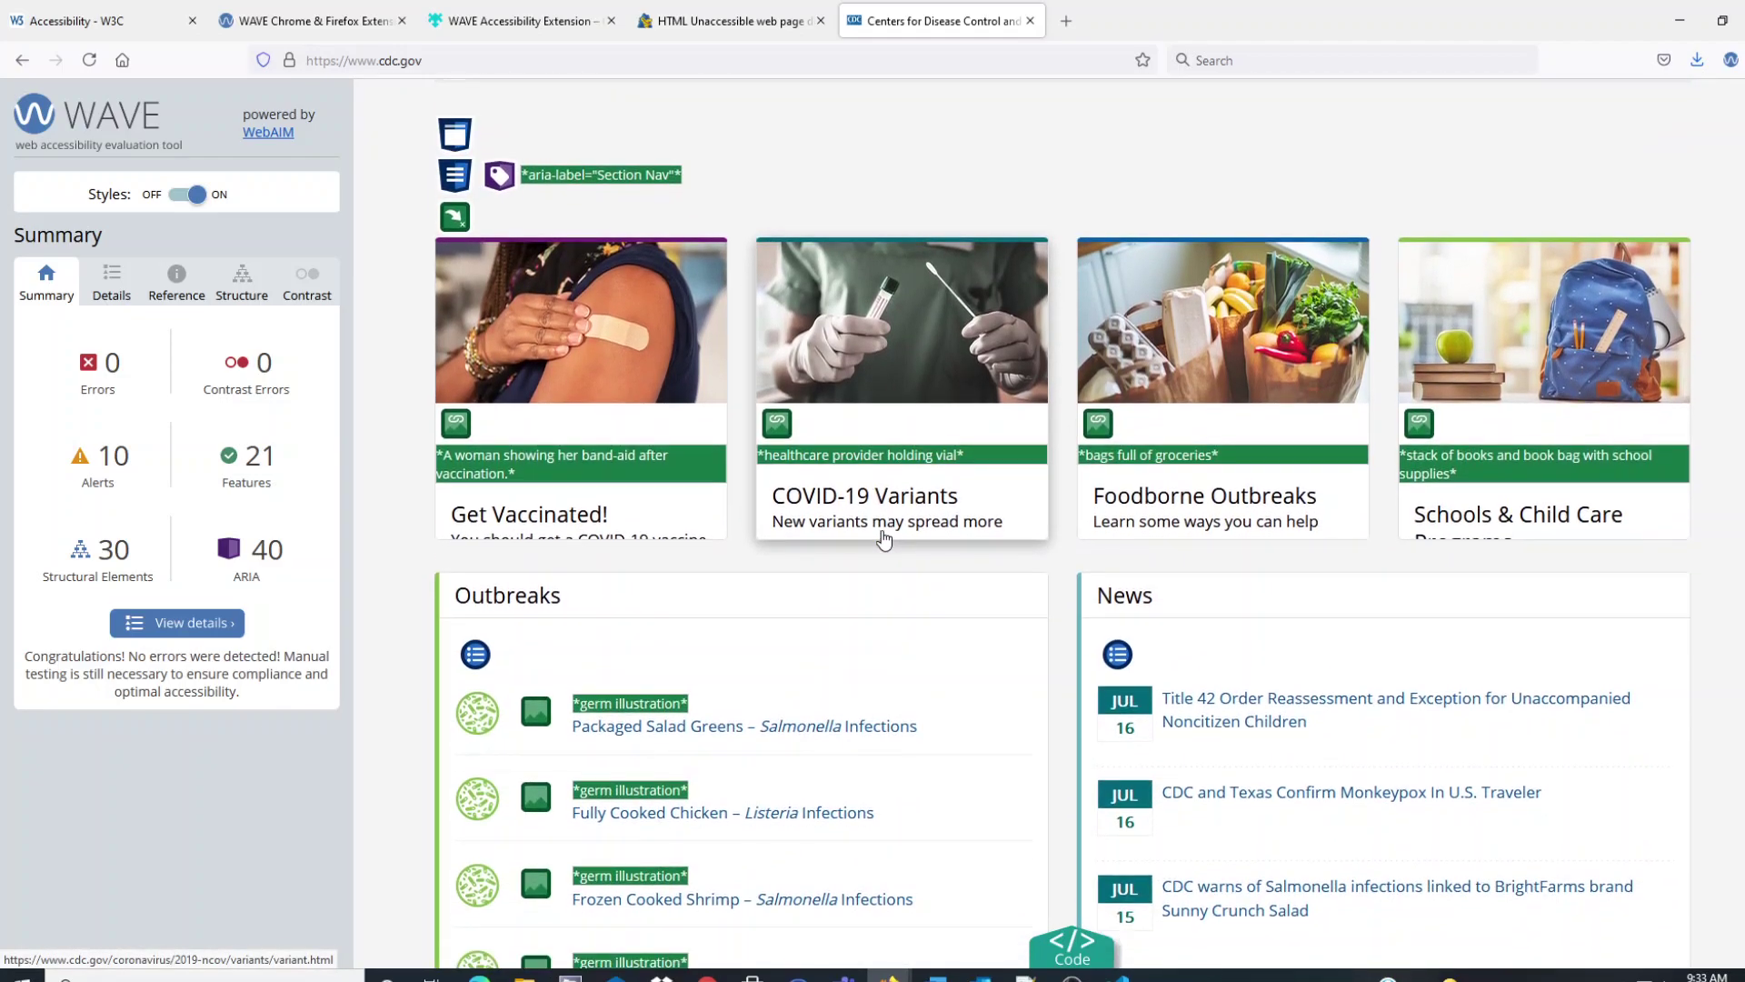
scroll(883, 540, down, 3)
scroll(883, 540, down, 2)
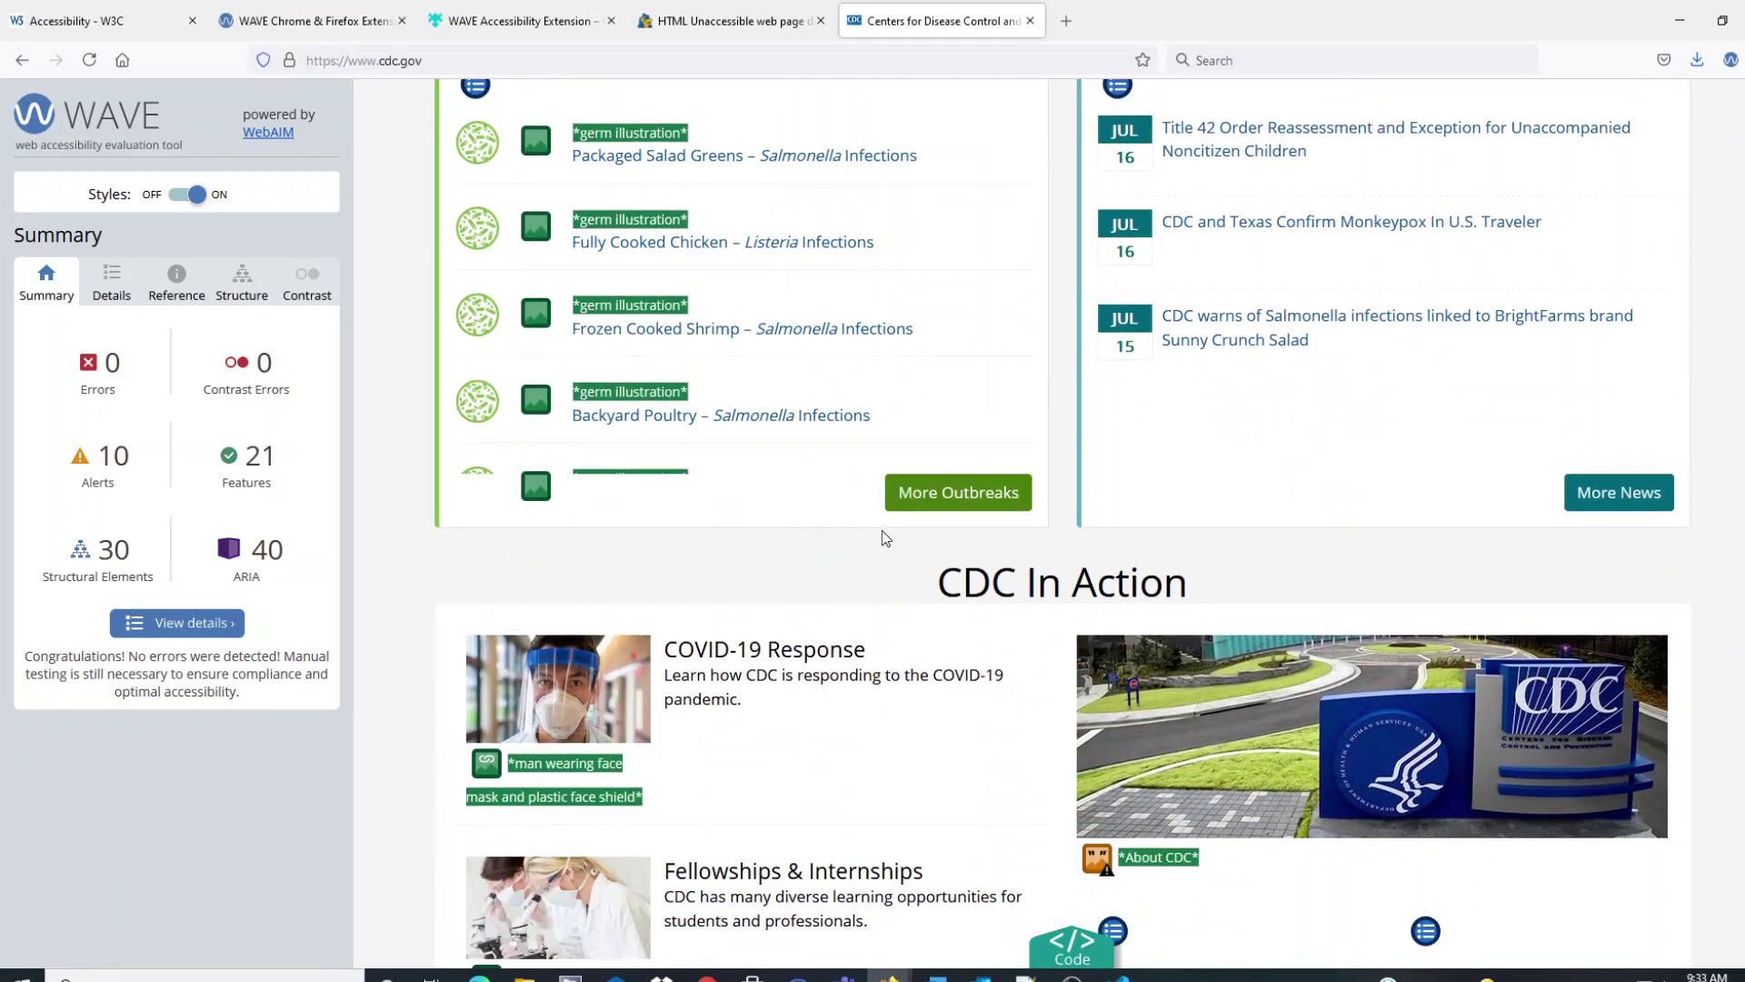
scroll(884, 540, down, 3)
scroll(883, 537, down, 1)
scroll(883, 537, down, 3)
scroll(883, 536, down, 2)
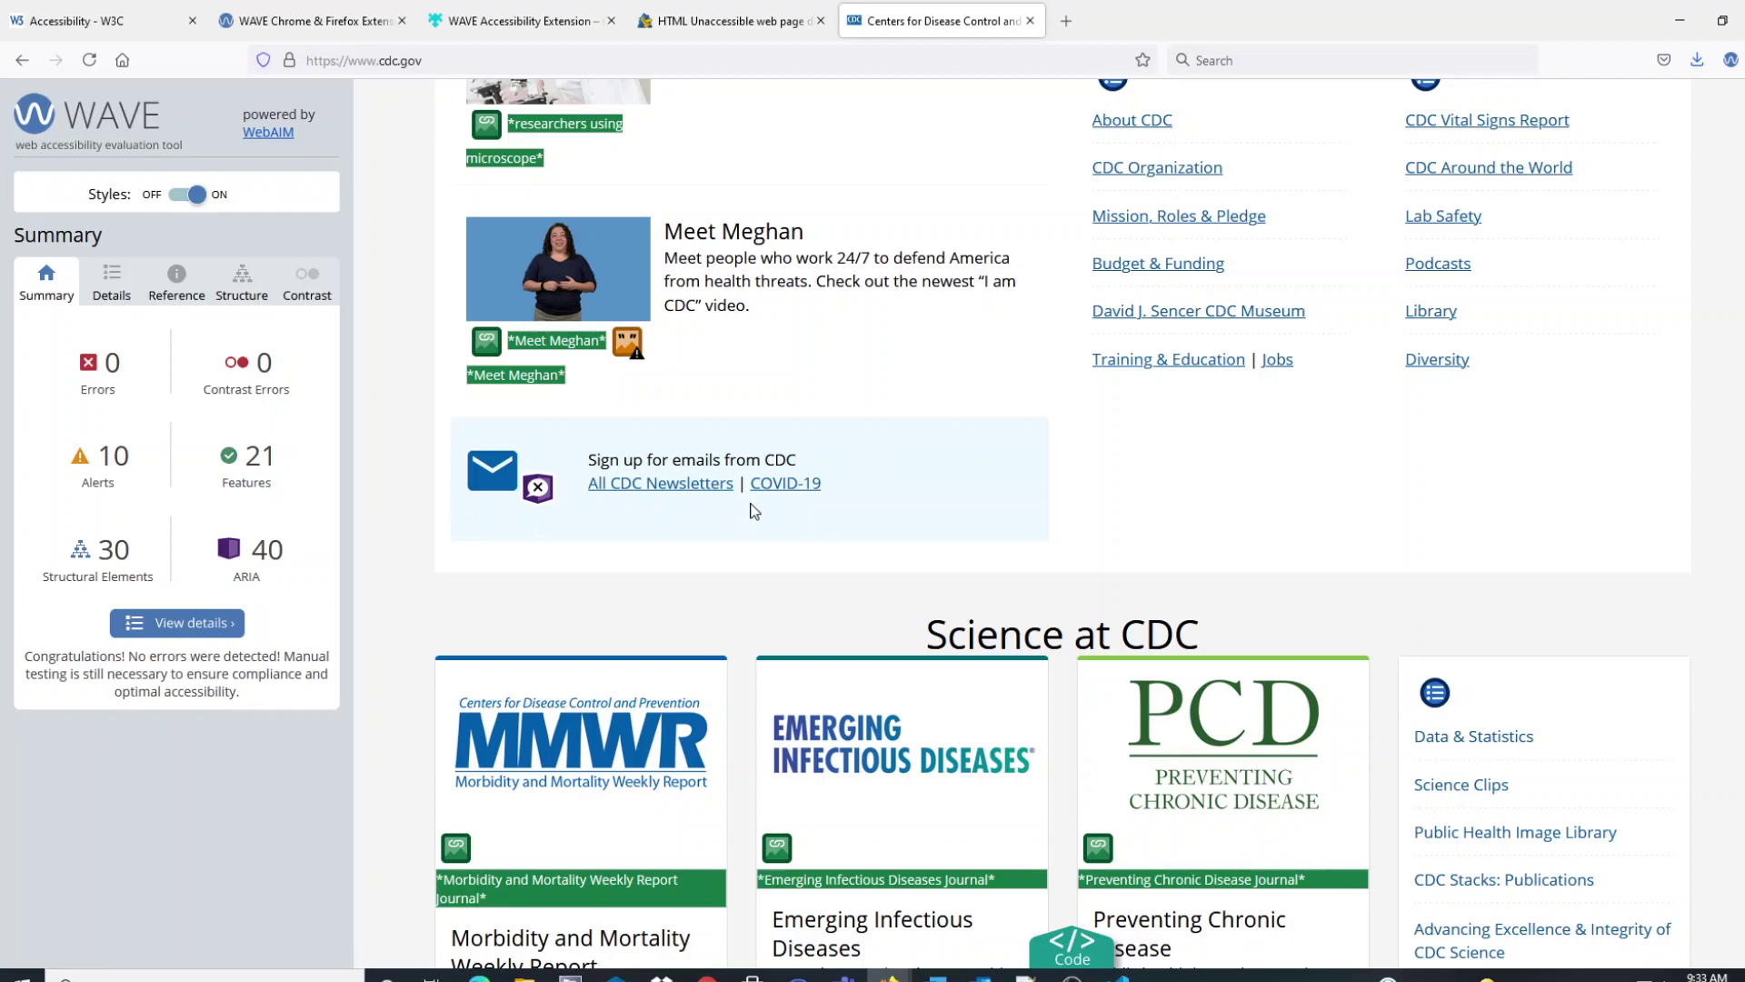
scroll(838, 516, up, 2)
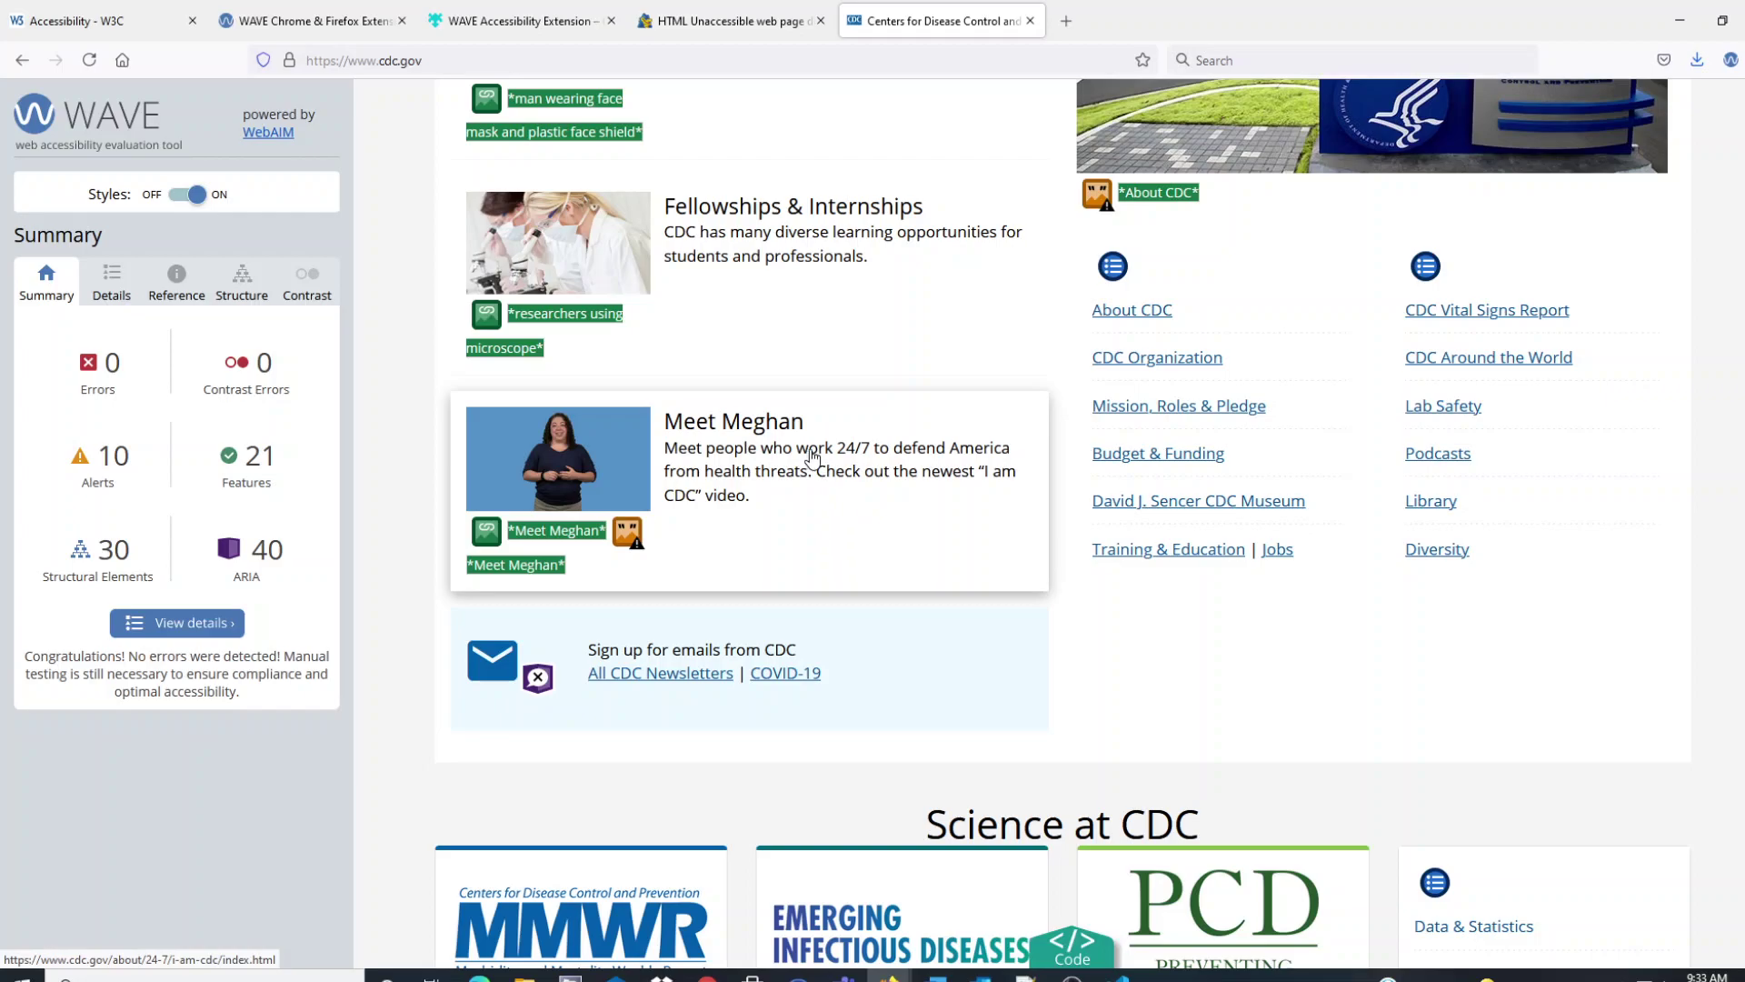
scroll(892, 448, up, 1)
scroll(895, 481, up, 4)
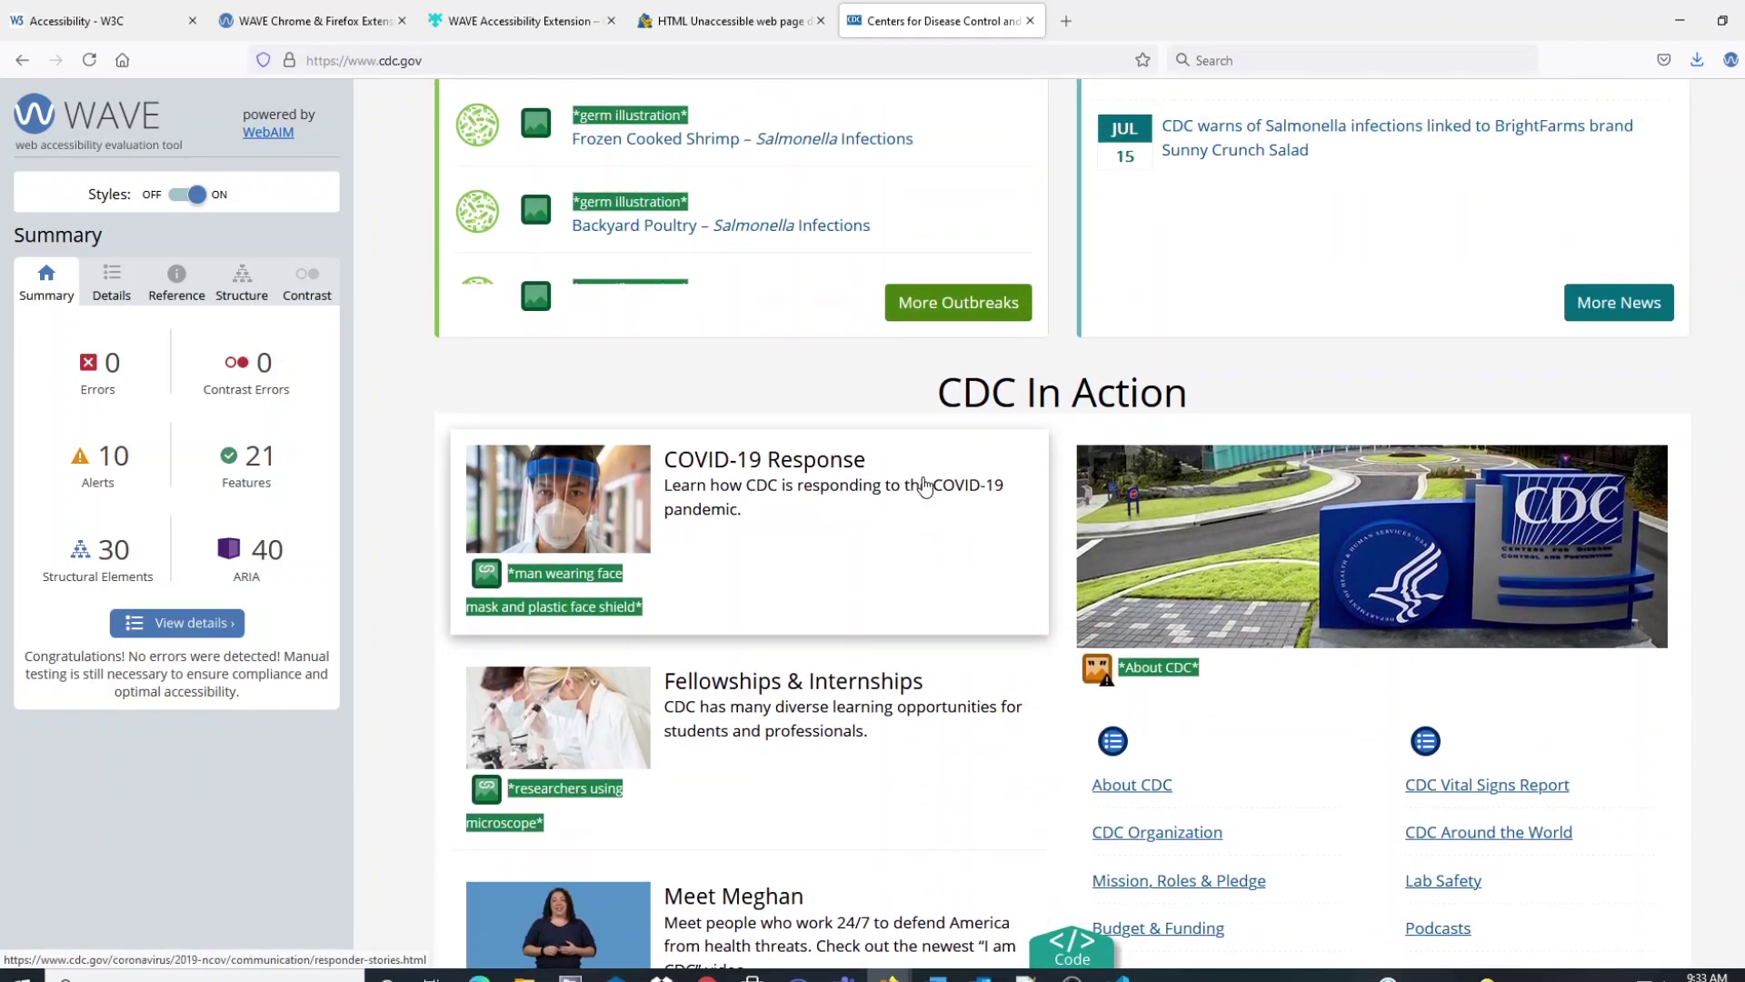
scroll(900, 516, up, 2)
scroll(900, 516, up, 3)
scroll(900, 517, up, 4)
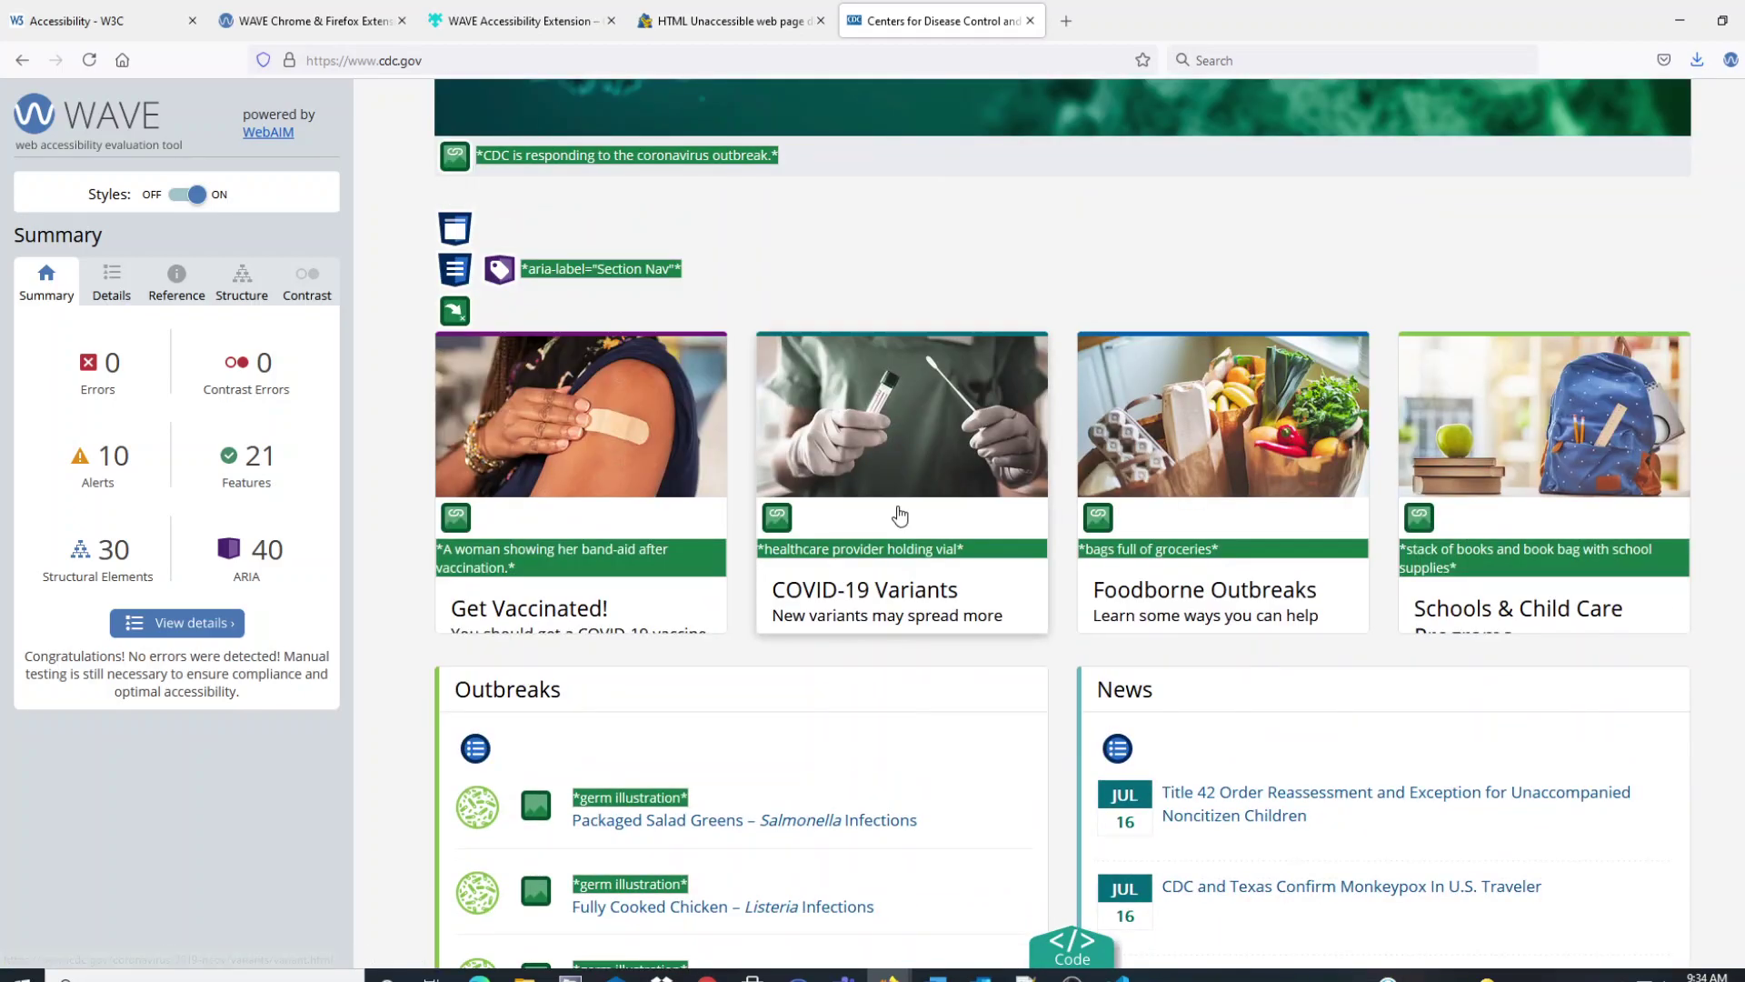
scroll(899, 516, up, 3)
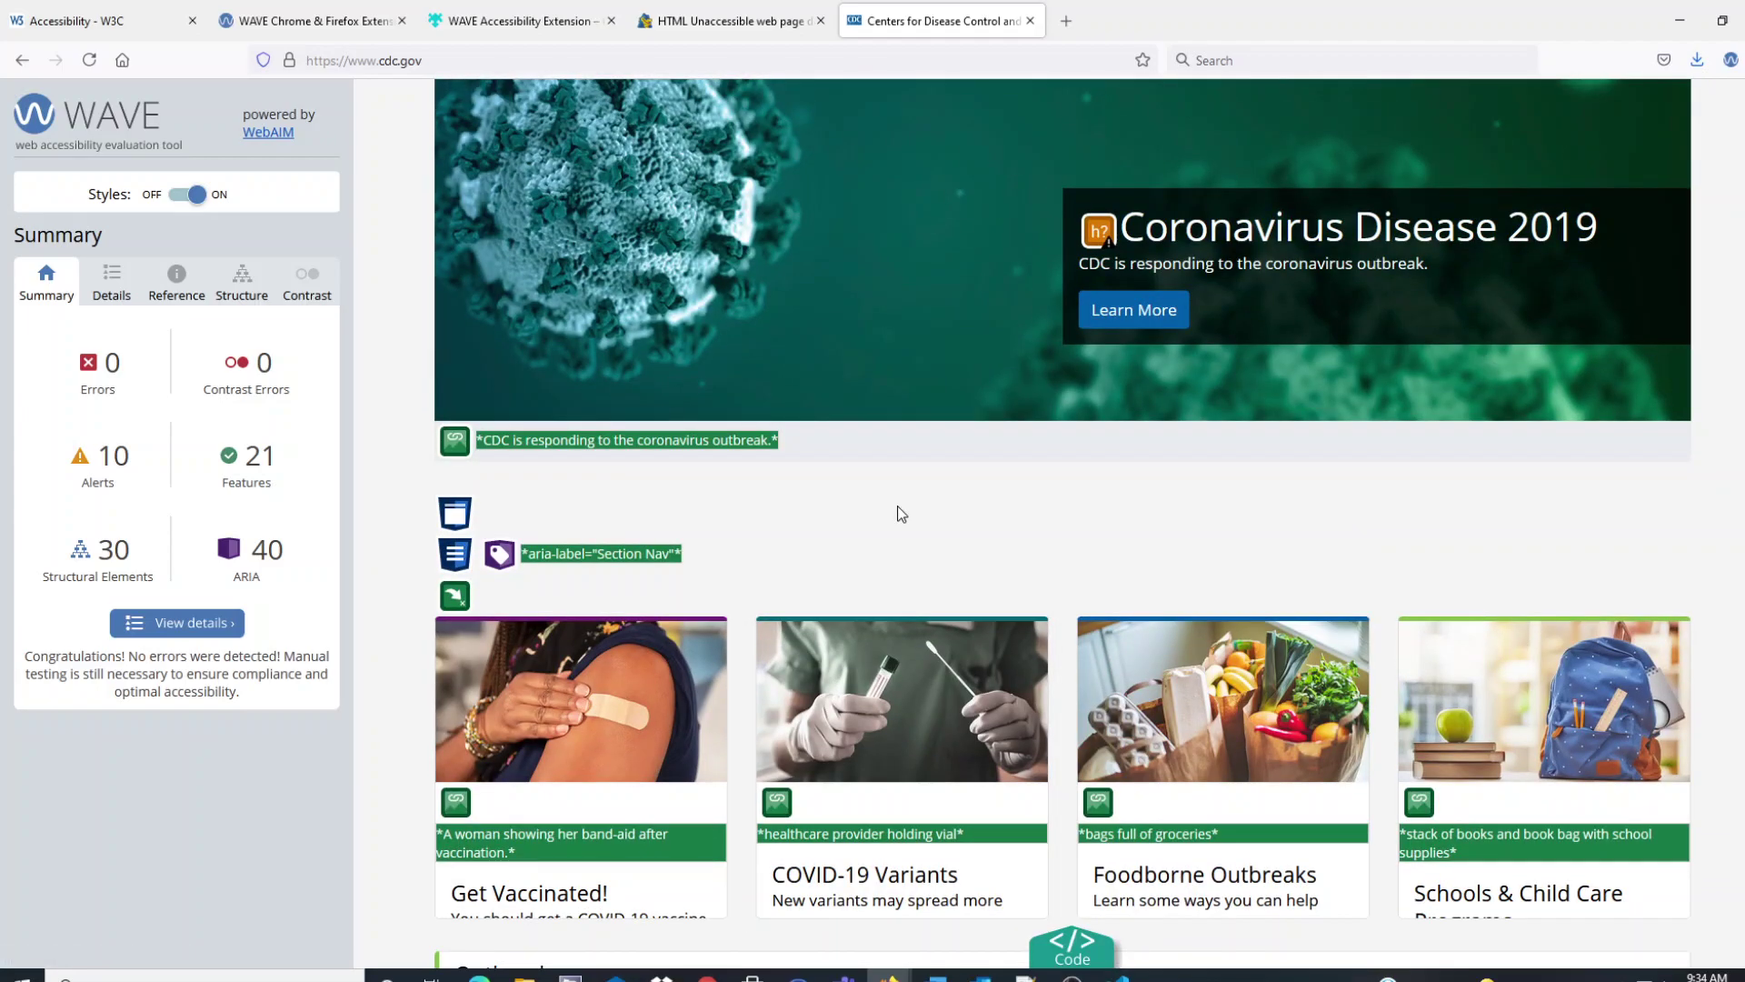
scroll(897, 508, up, 5)
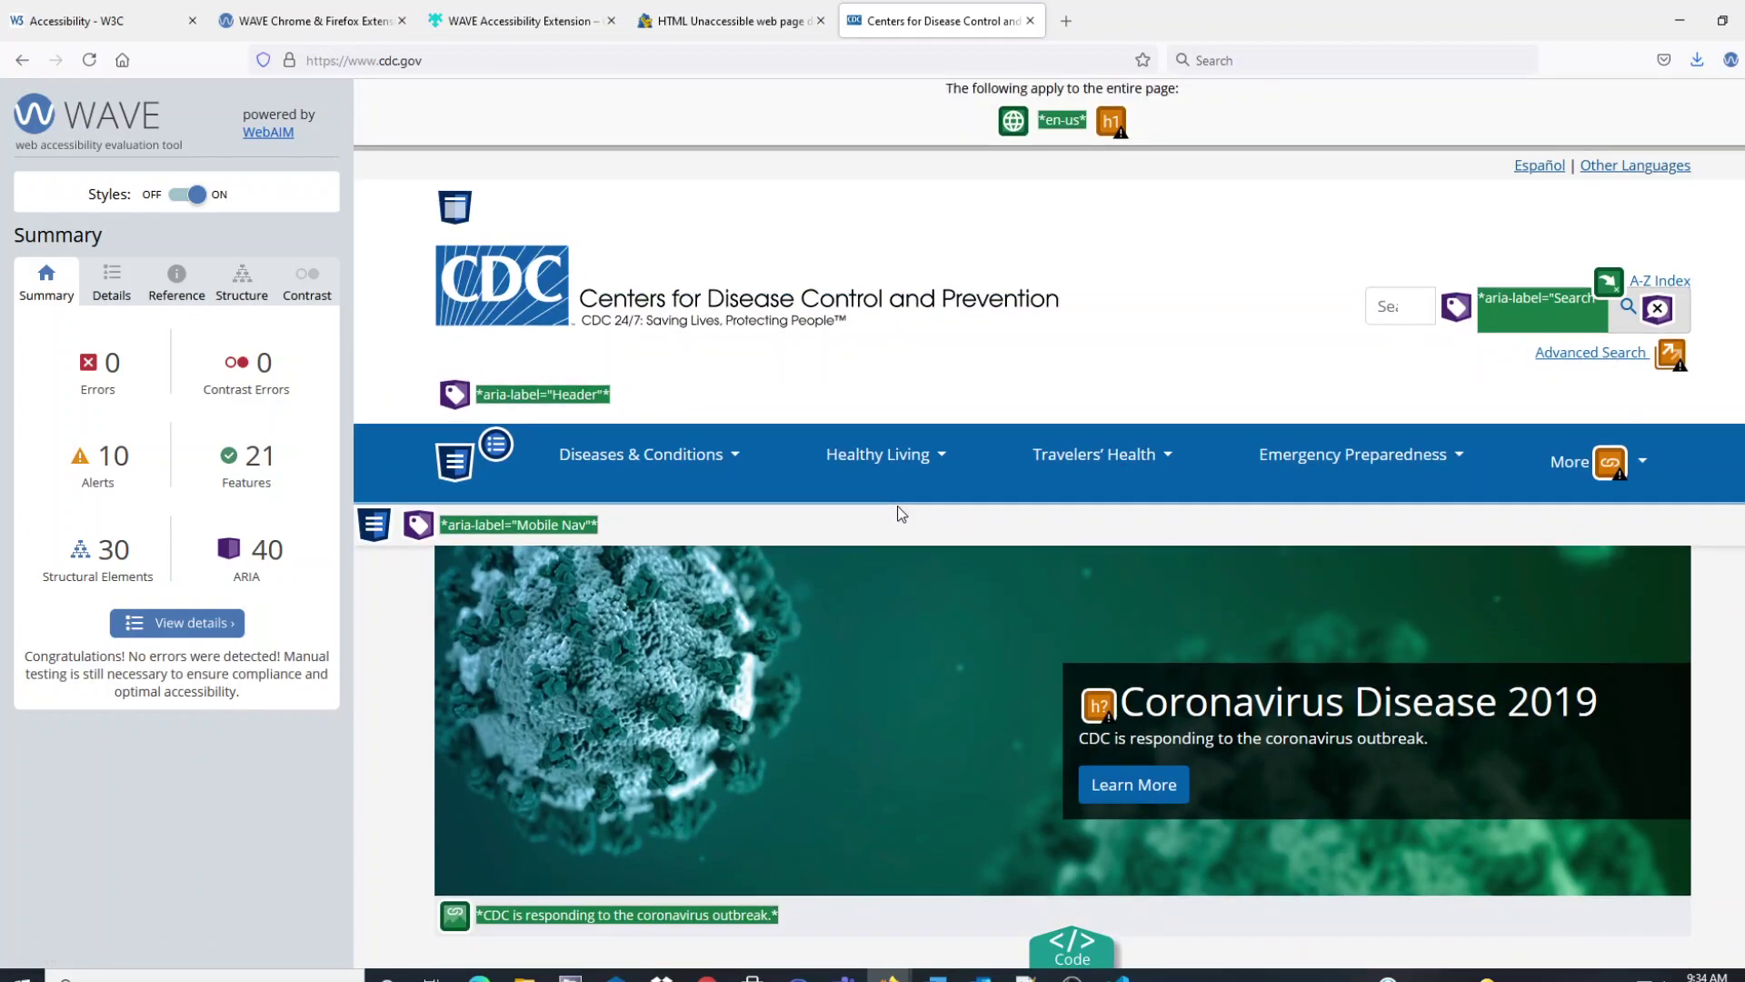